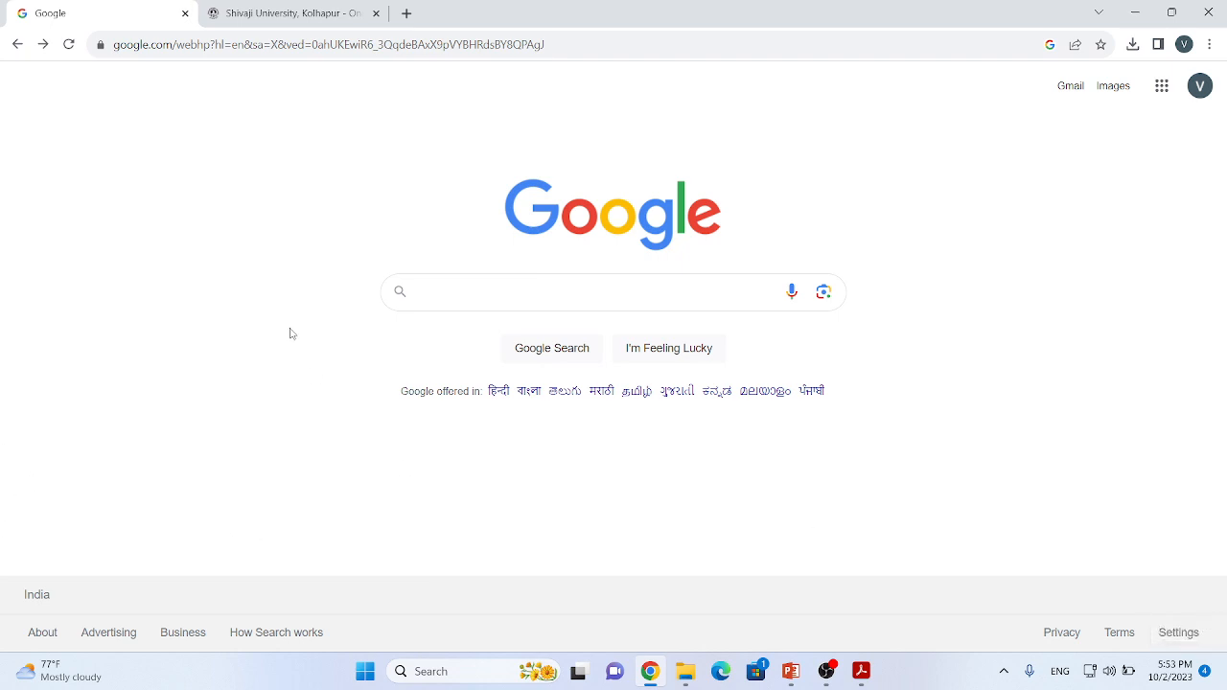
Step: Search Google for the suggested term unishivaji and open the Shivaji University, Kolhapur website
click(458, 288)
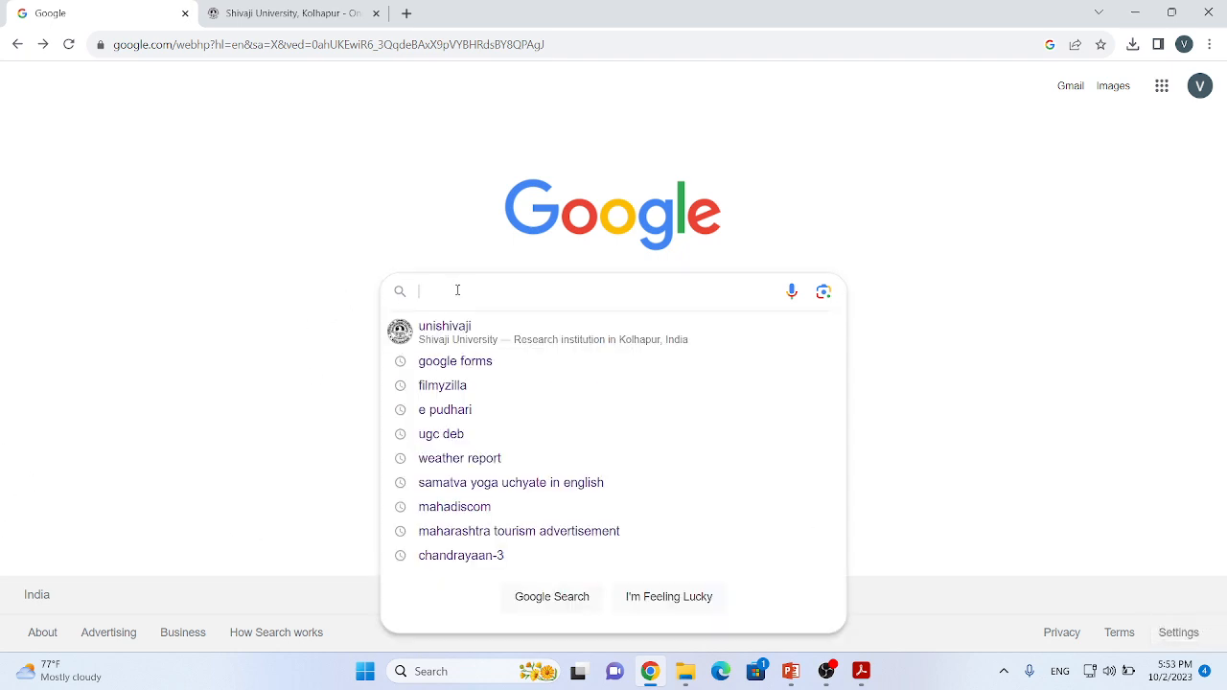
click(436, 336)
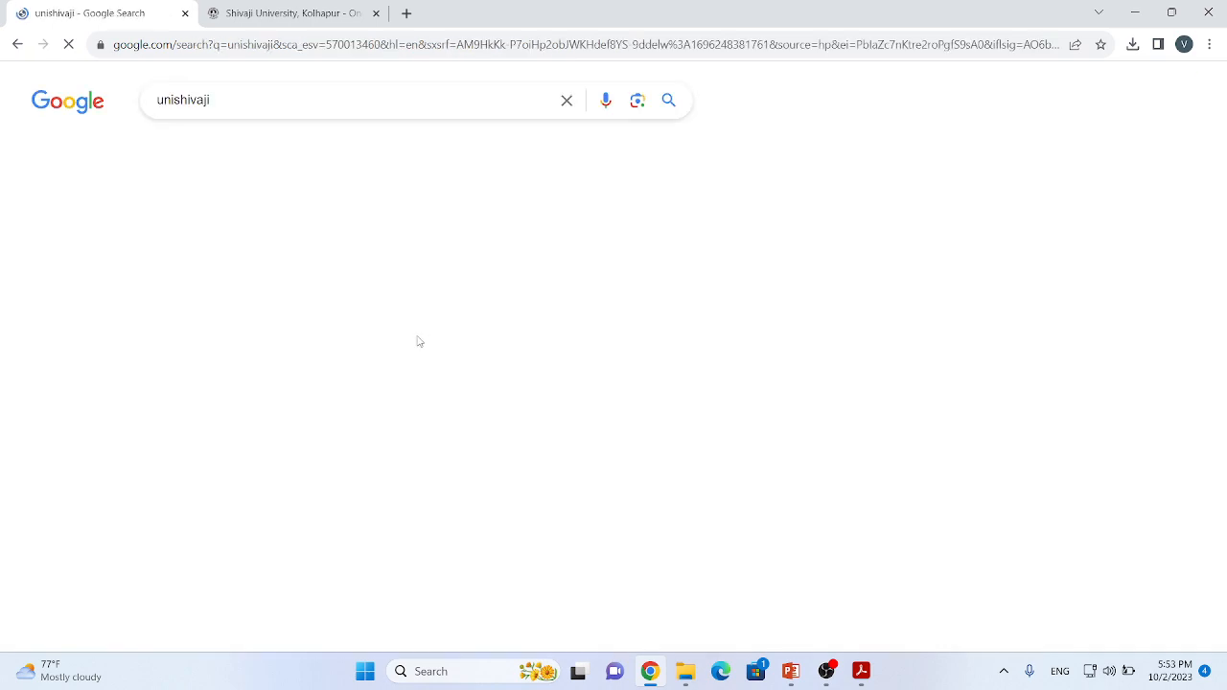
click(340, 254)
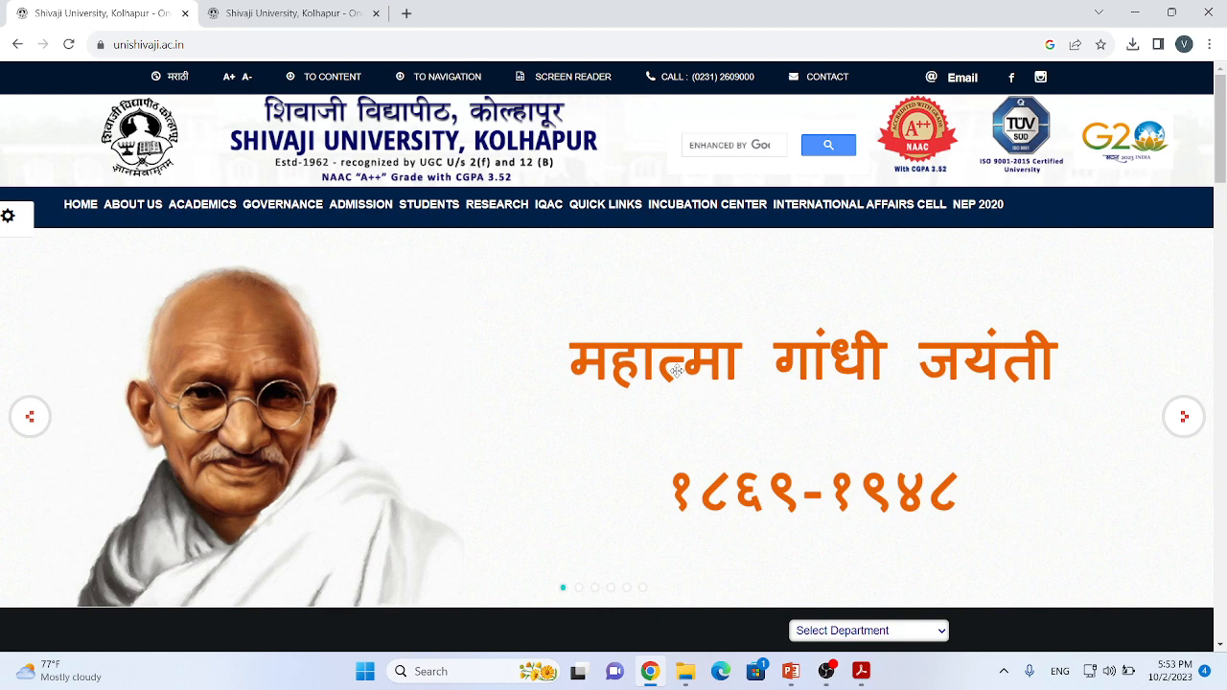
Step: Go to the university's Web Apps exam portal and open the Distance Students Examination Form login
scroll(668, 362, down, 4)
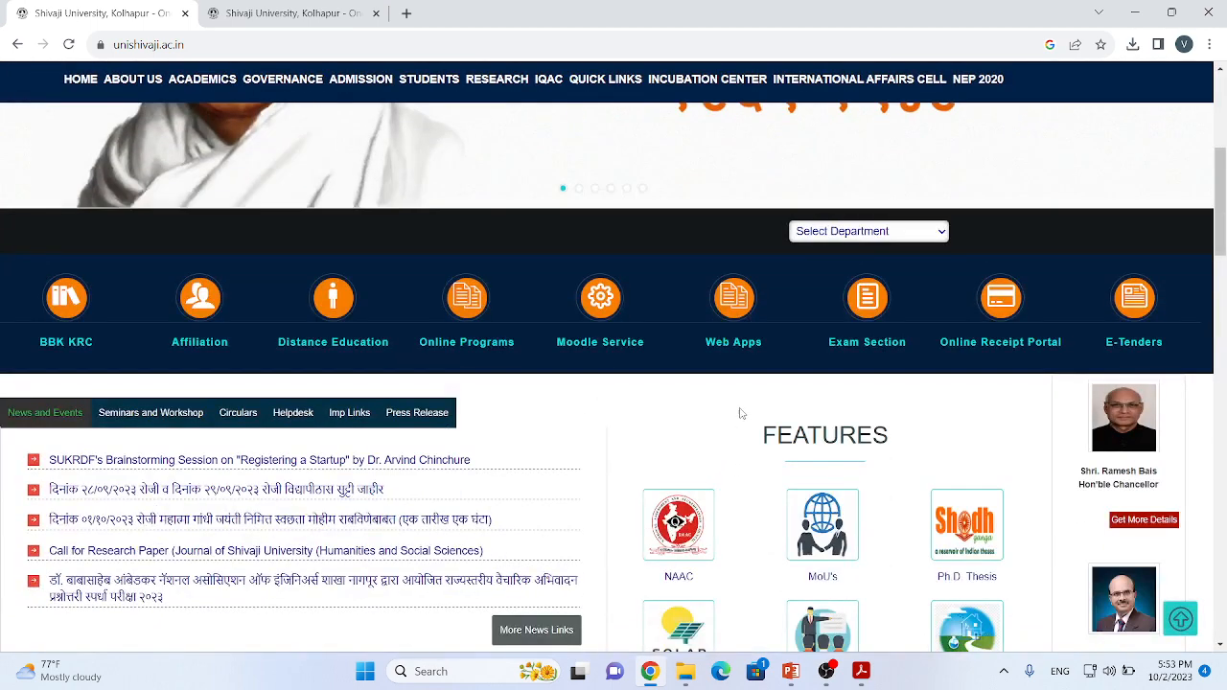
click(734, 345)
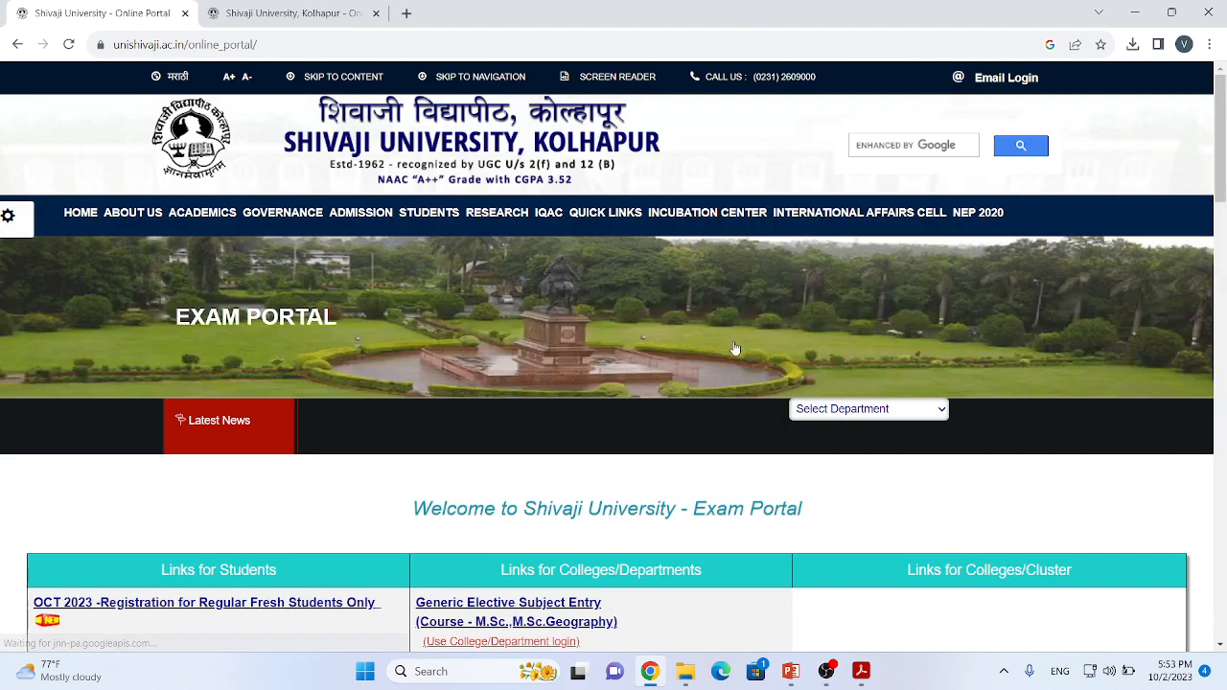
scroll(669, 398, down, 7)
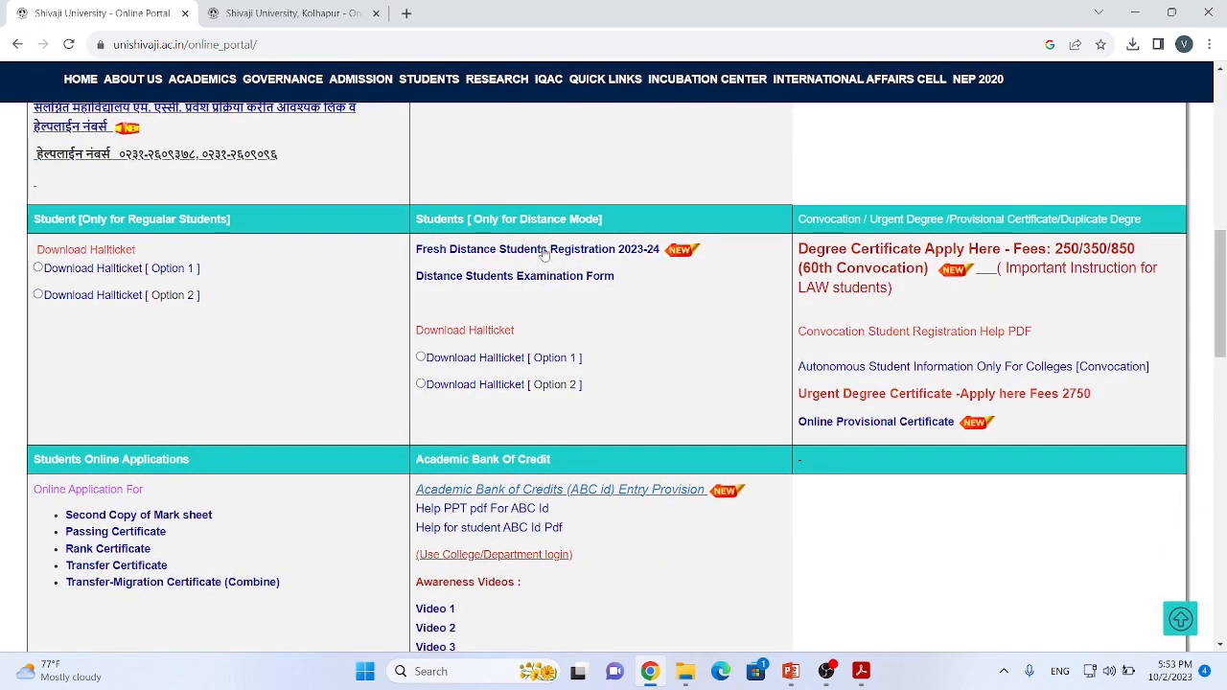
click(518, 277)
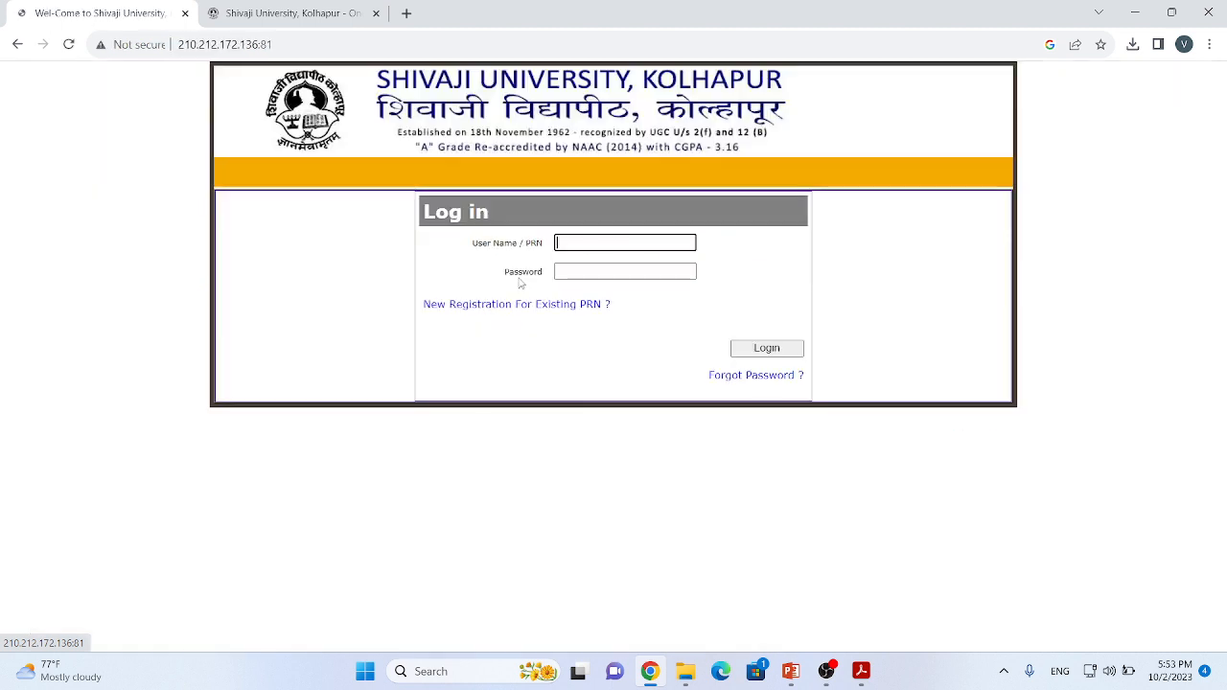
Step: Log in to the student portal by entering the student's PRN and the account password
click(573, 242)
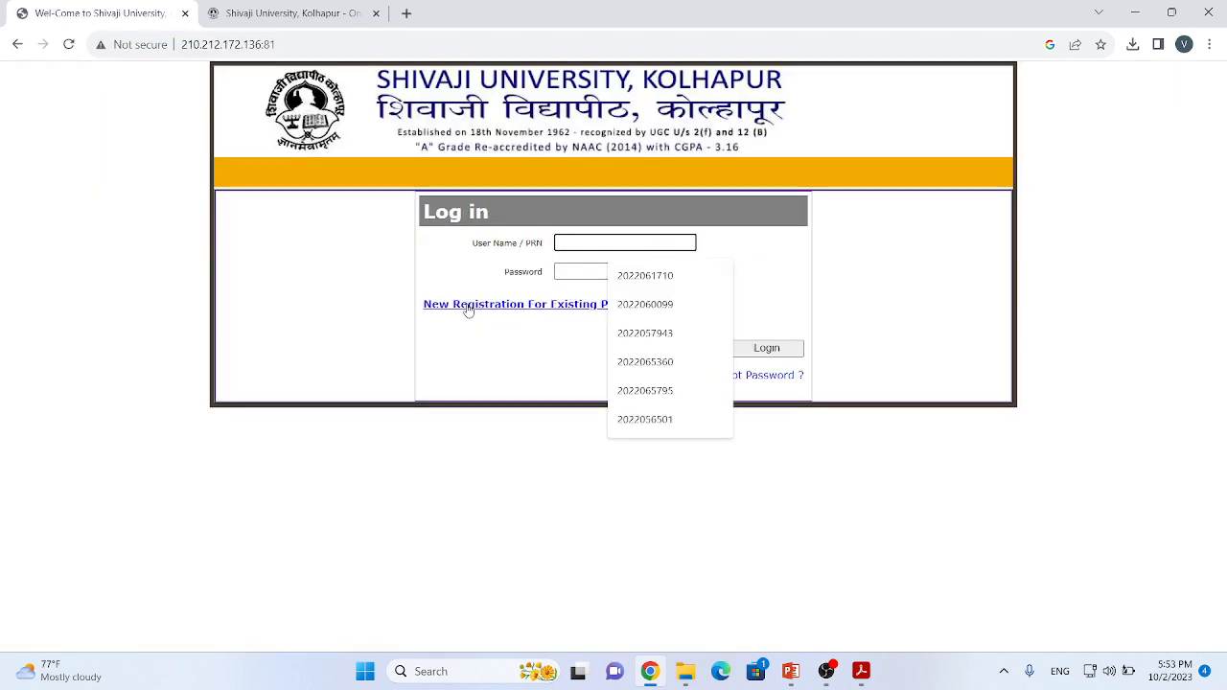
click(512, 366)
click(577, 243)
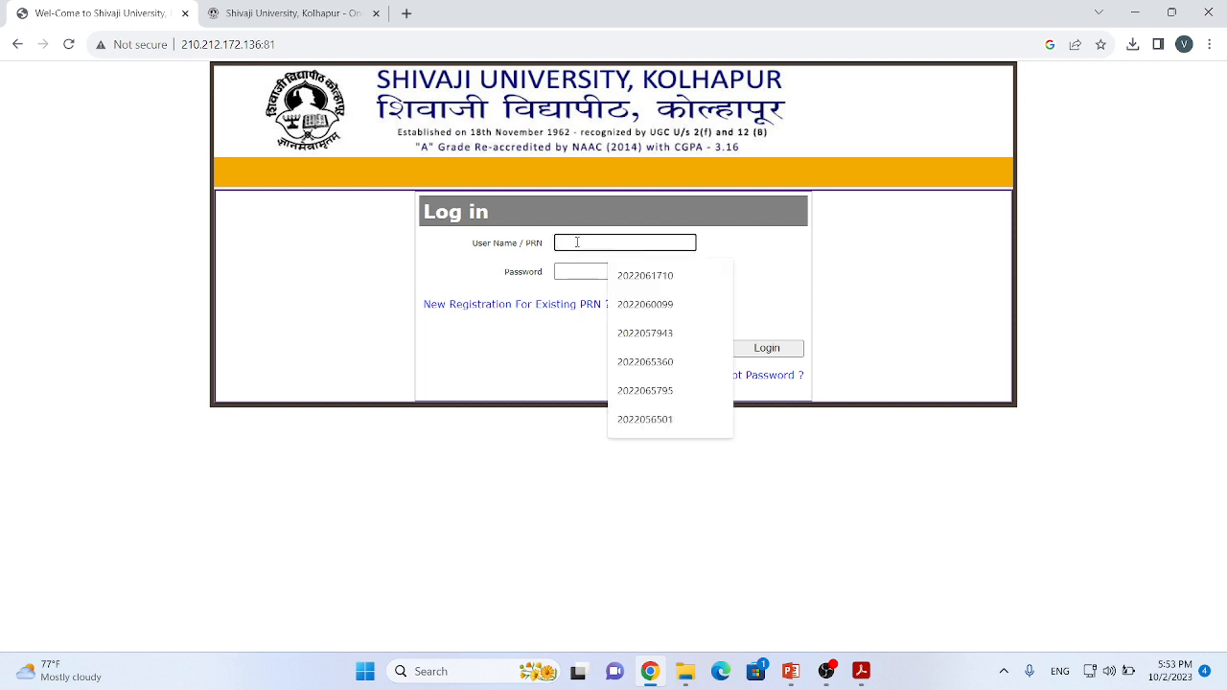
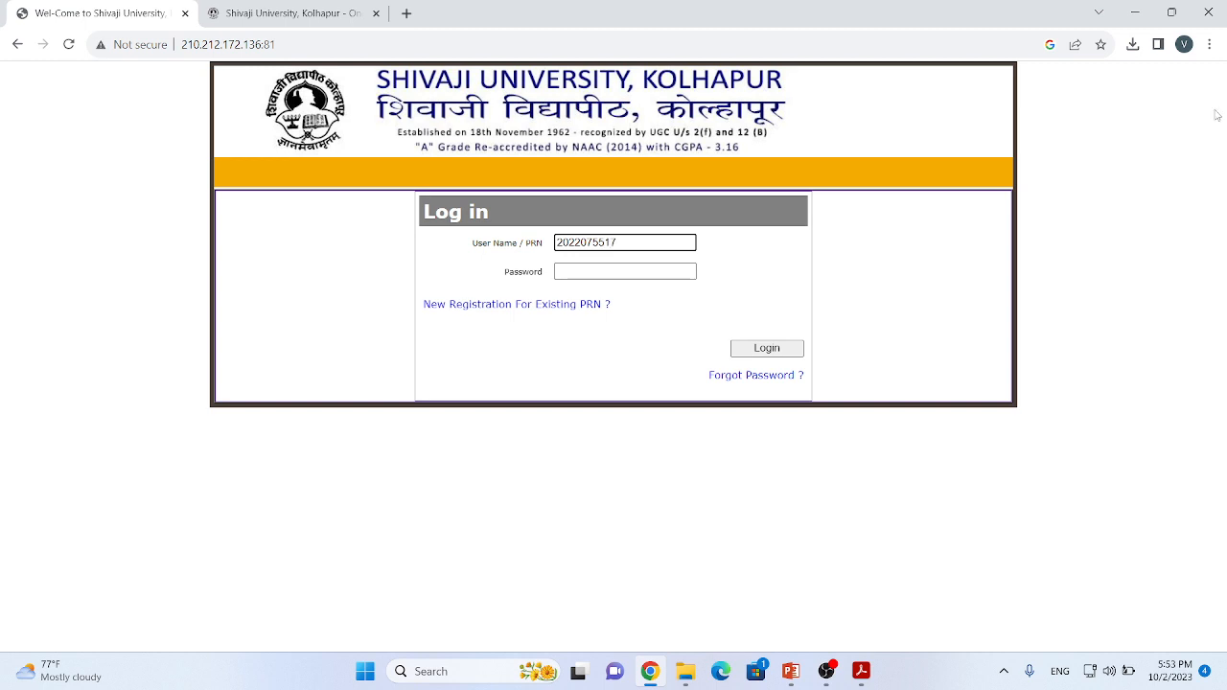
click(593, 274)
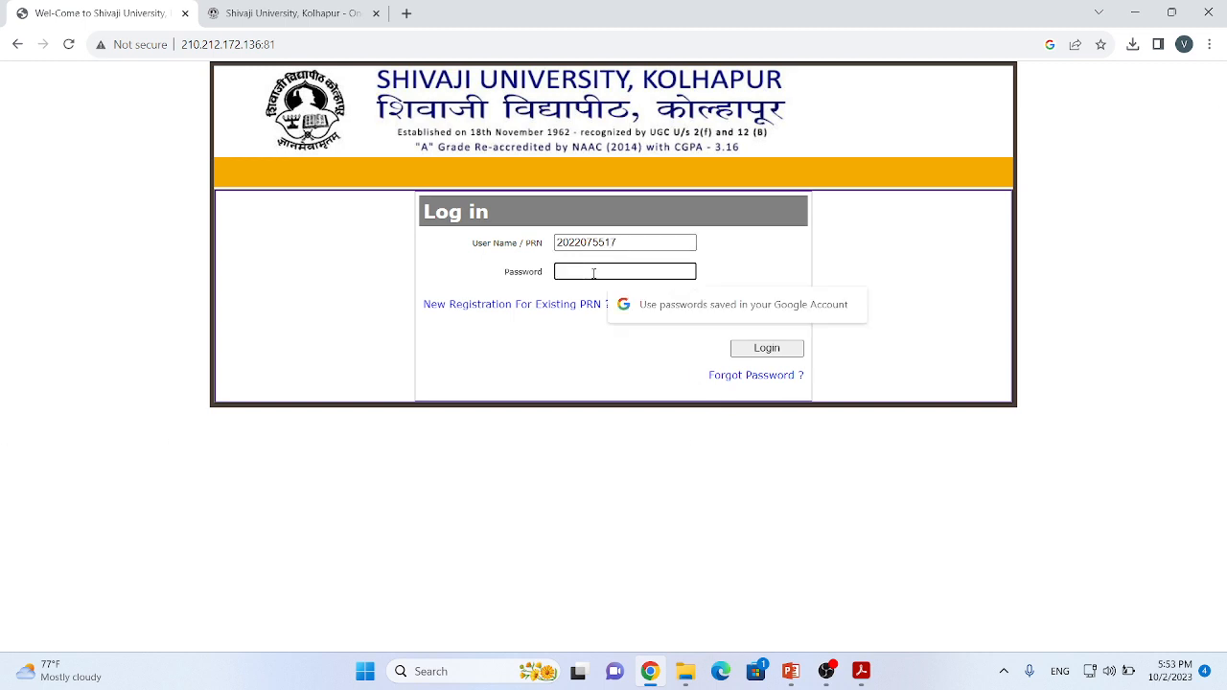
text(******)
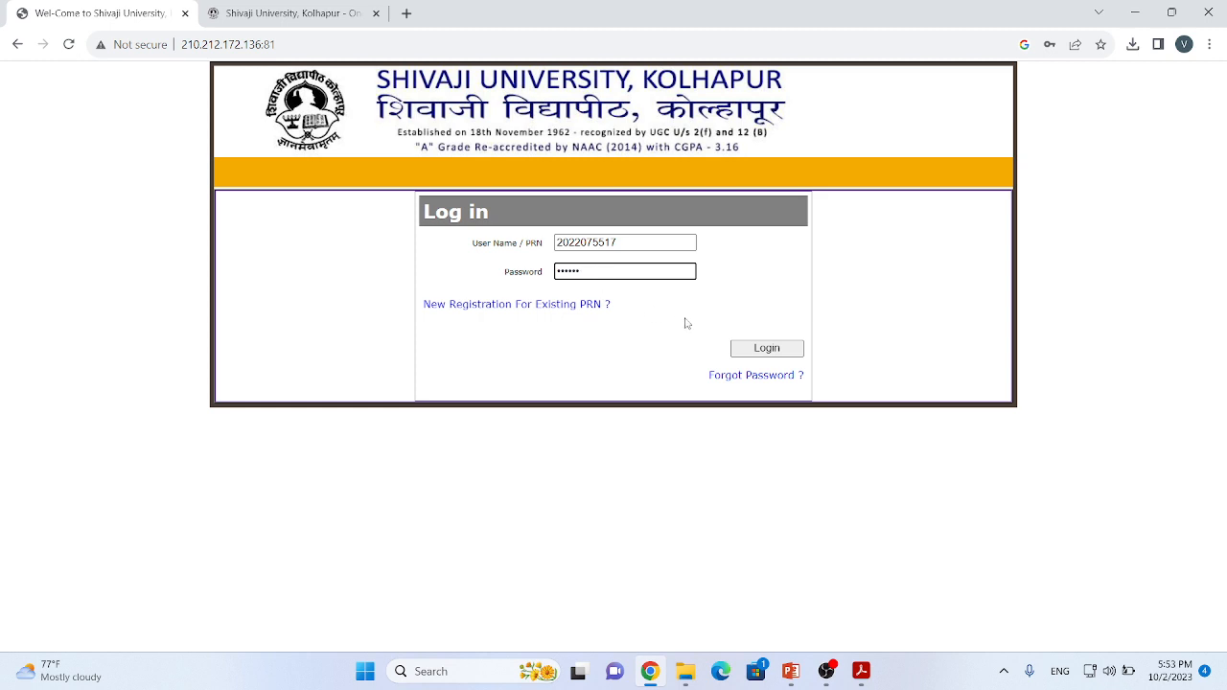
click(763, 350)
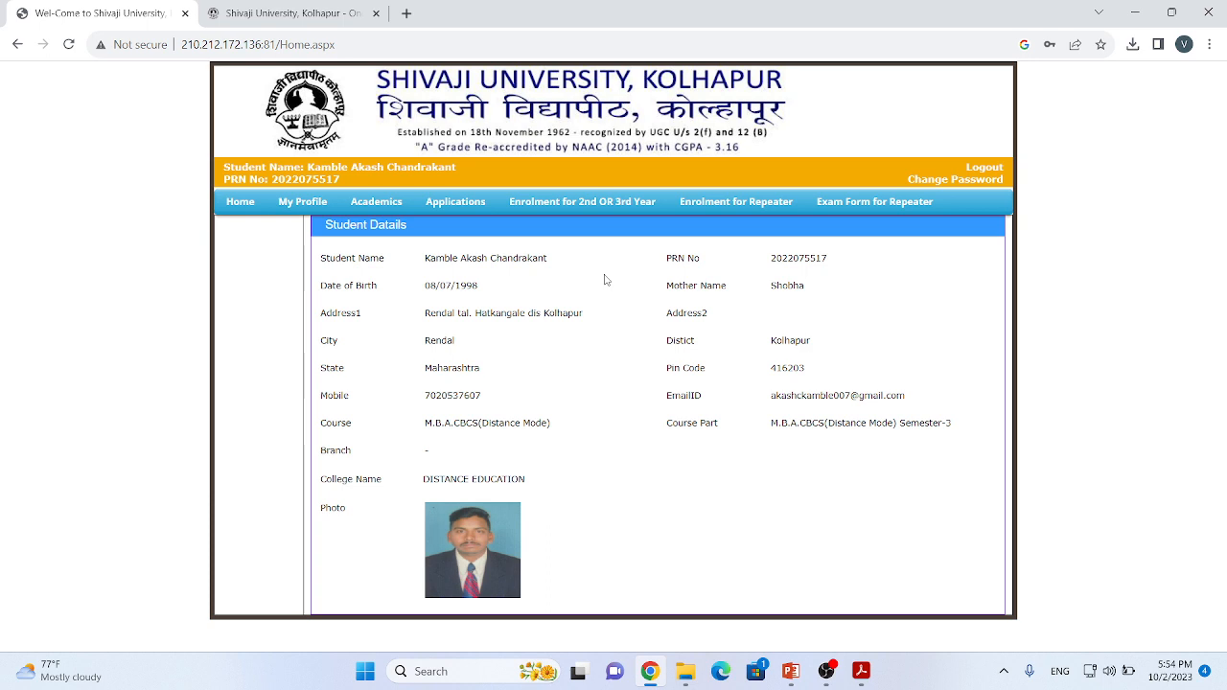
Step: Open the enrolment form for the 2nd or 3rd year and review its course details, fee, and Semester-3 and Semester-4 subject selections
click(583, 204)
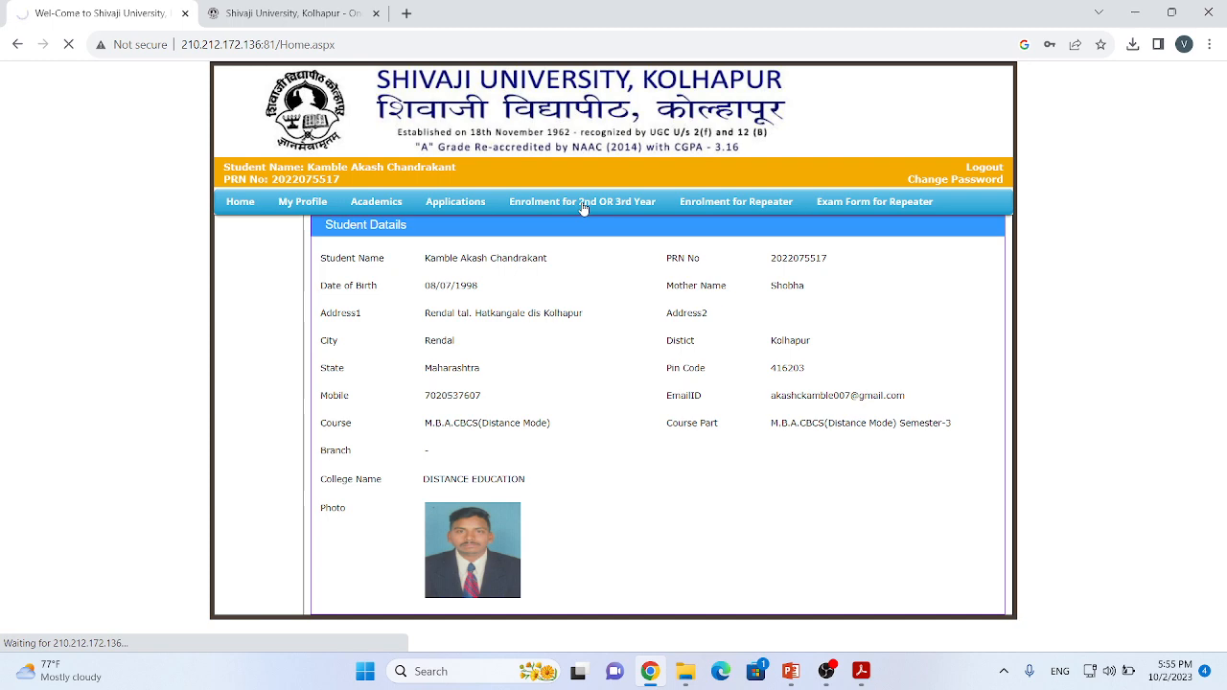
scroll(782, 343, down, 4)
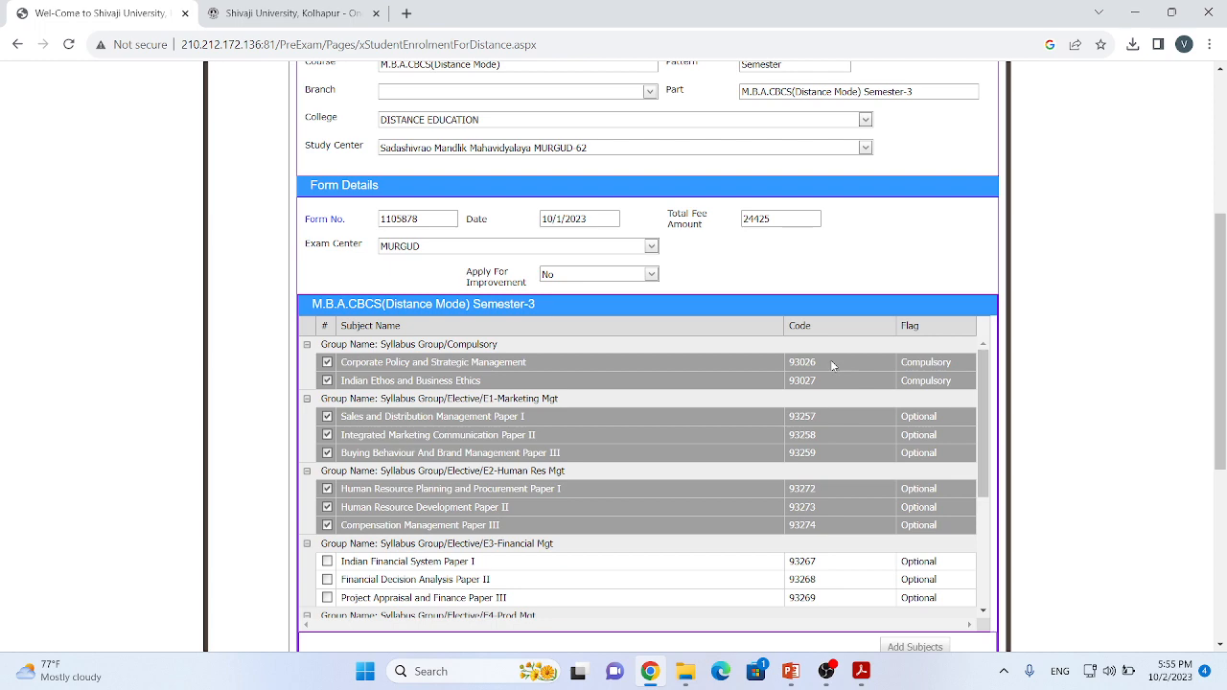
scroll(575, 427, down, 3)
scroll(571, 426, up, 3)
scroll(729, 442, up, 4)
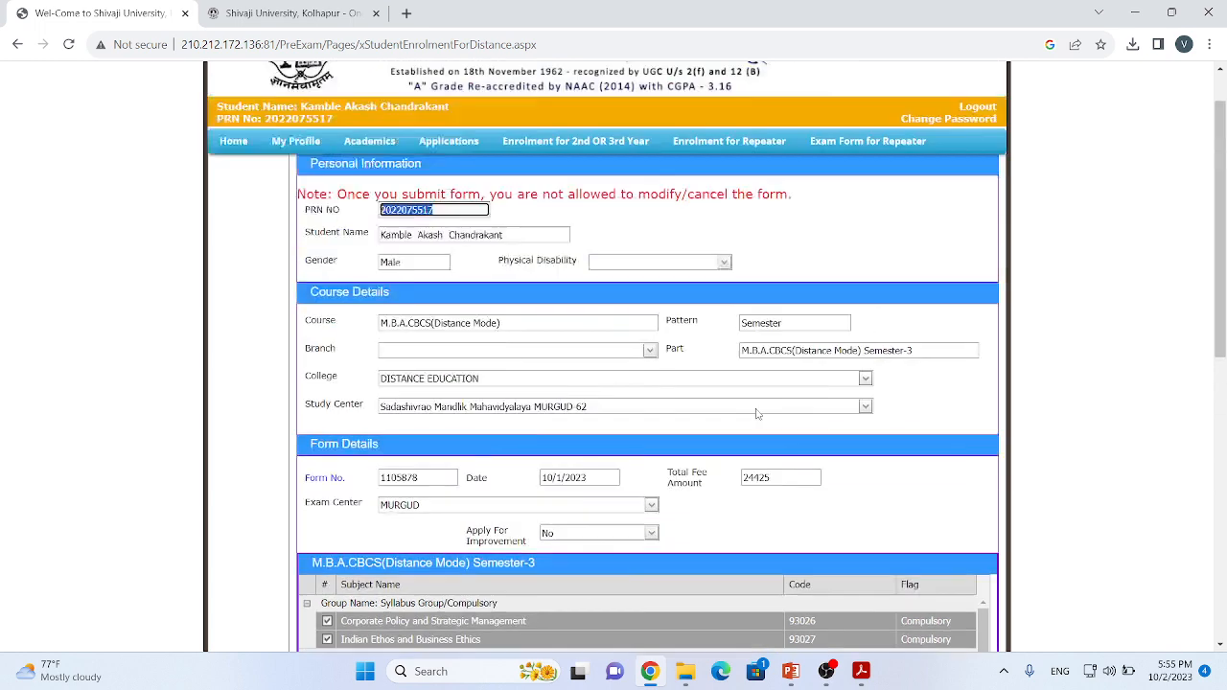
scroll(720, 413, down, 4)
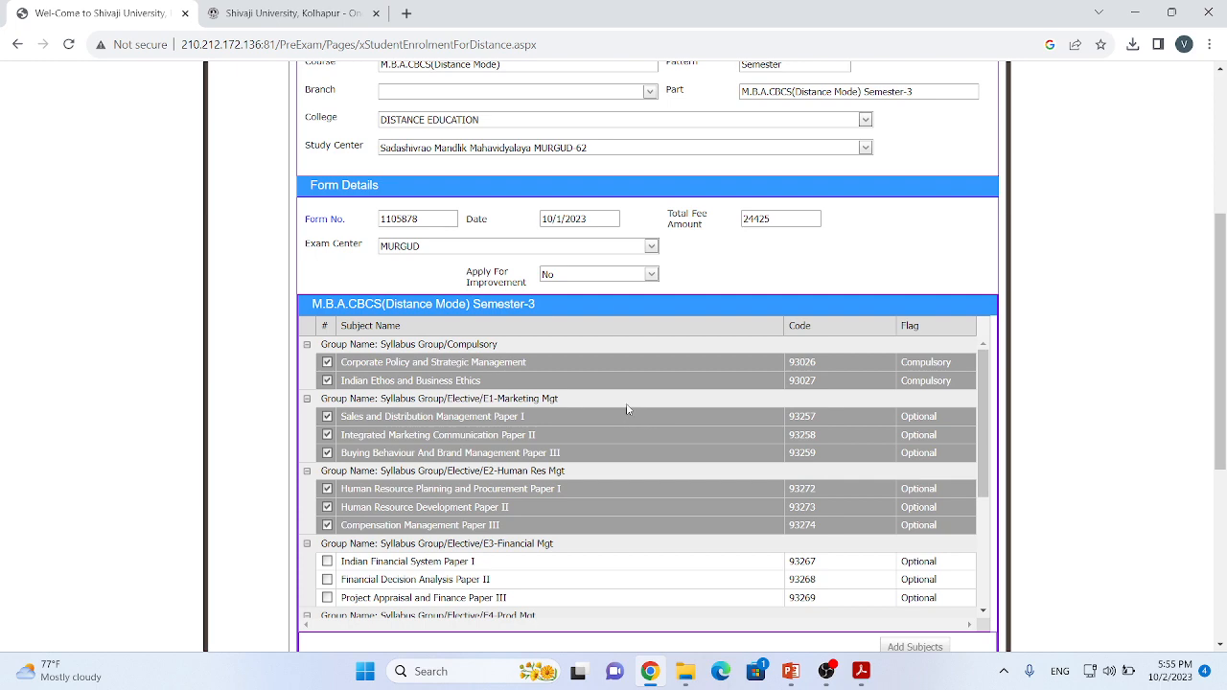
scroll(622, 409, down, 2)
scroll(621, 409, up, 1)
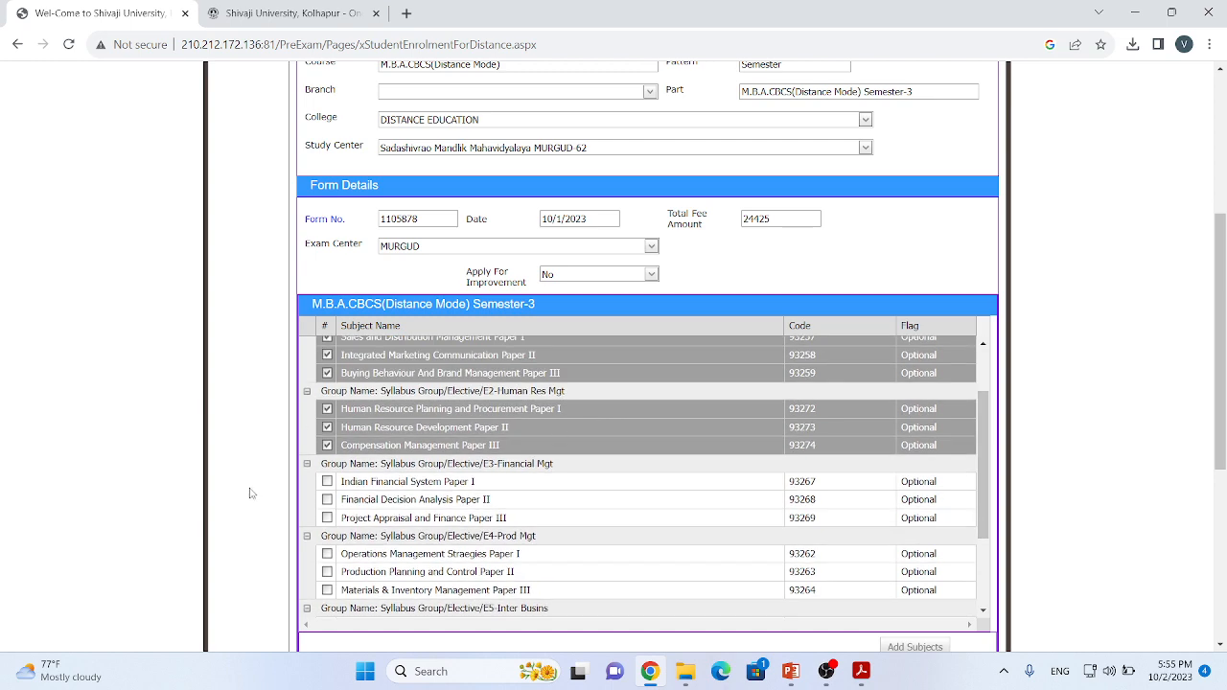
scroll(714, 443, down, 5)
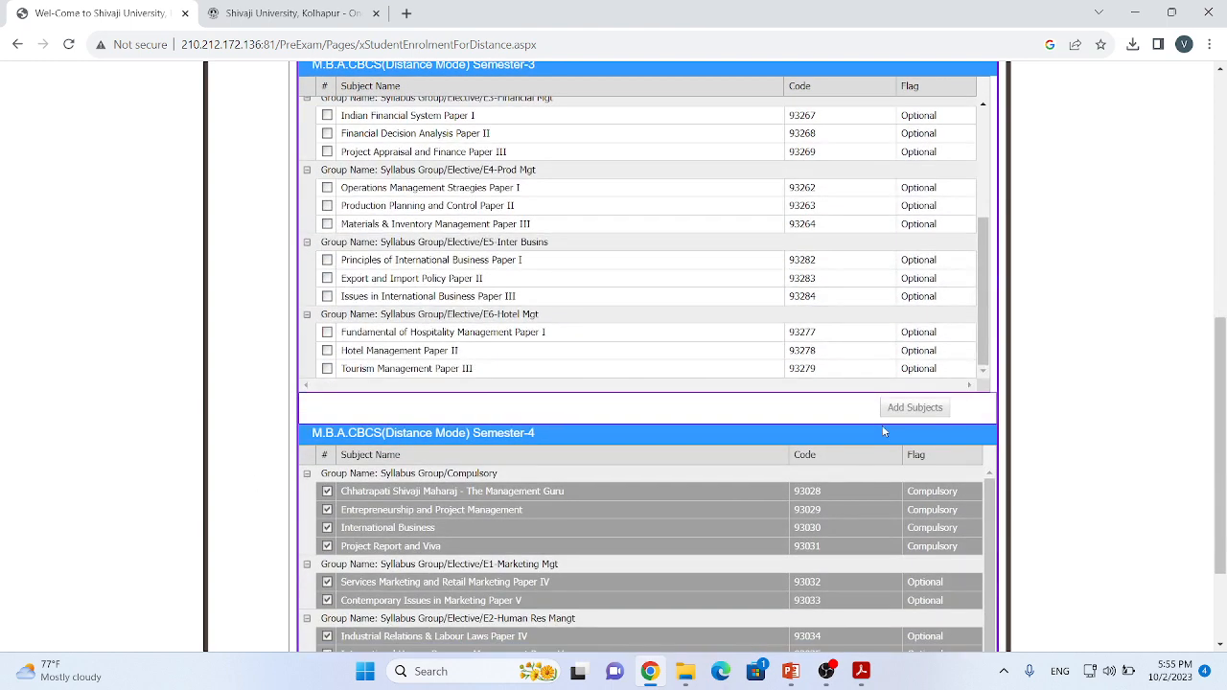
scroll(594, 348, down, 3)
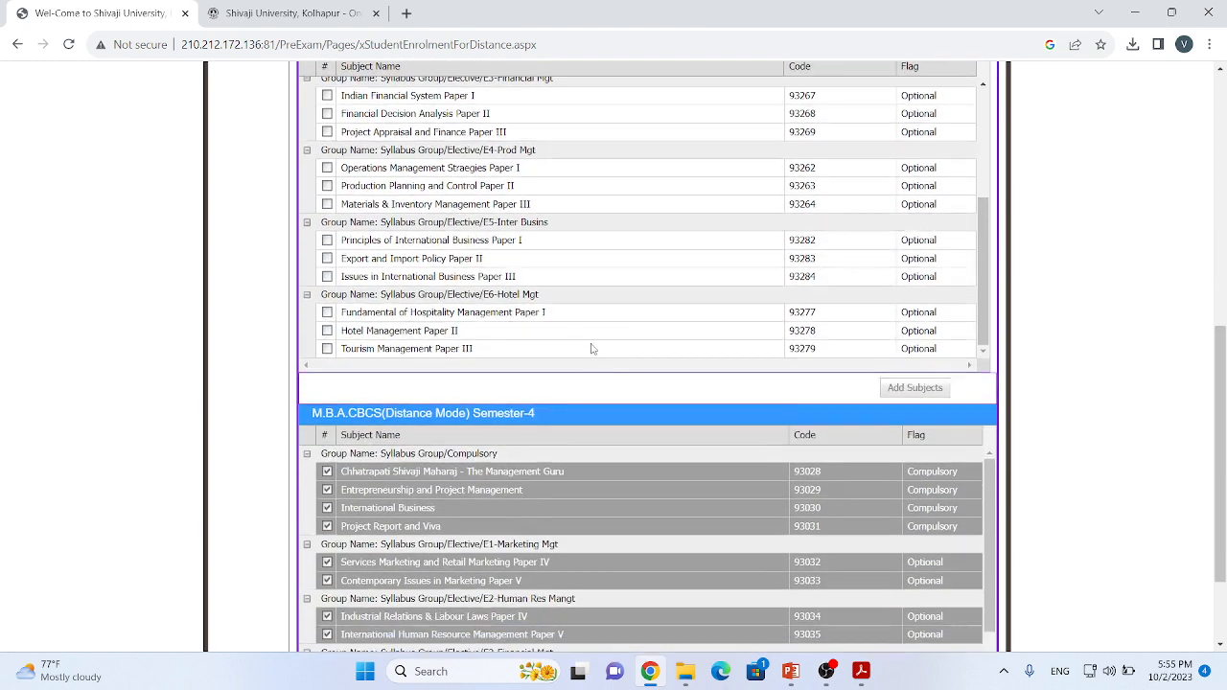
scroll(783, 392, down, 3)
scroll(671, 379, up, 3)
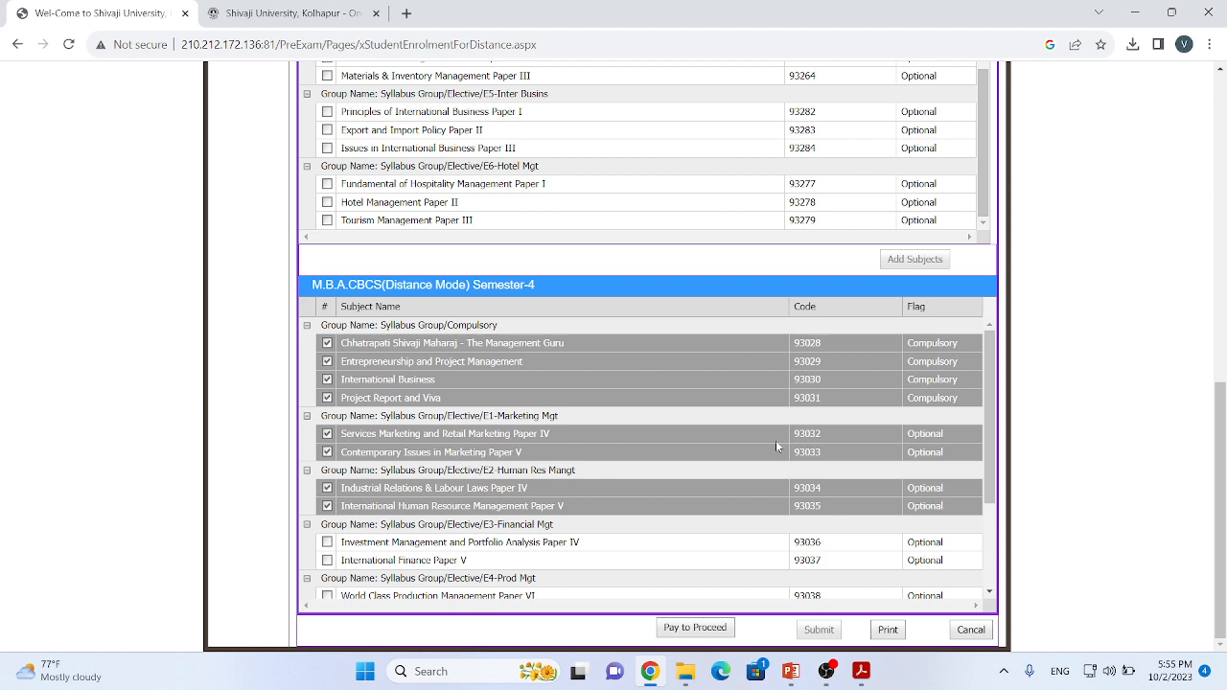
scroll(801, 451, down, 1)
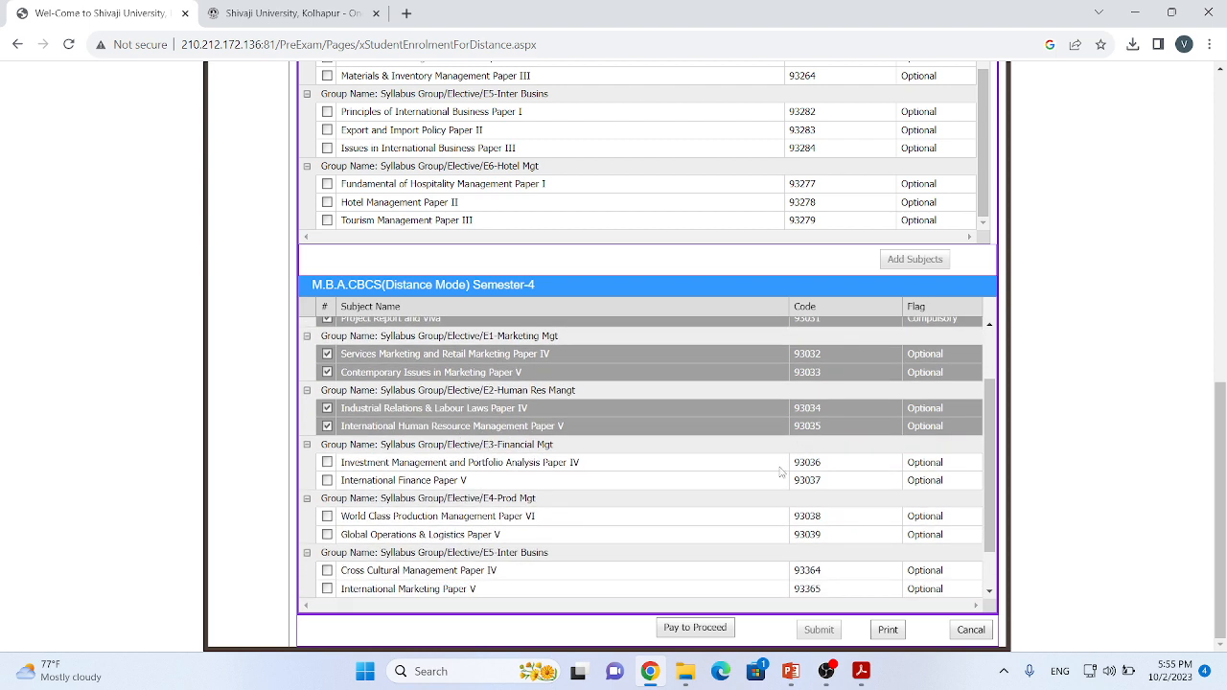
Step: Generate the printable enrolment application and save it as the PDF EnrolmentFormReportApplicationNew (1) in Downloads
click(887, 633)
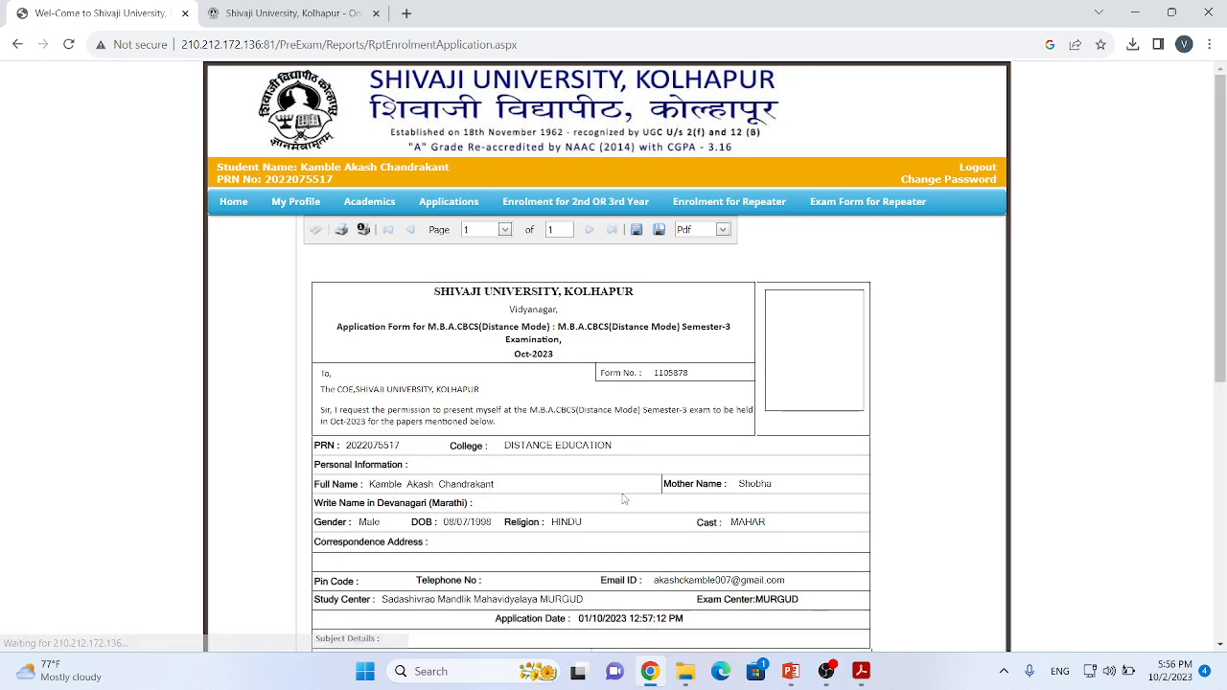
click(636, 231)
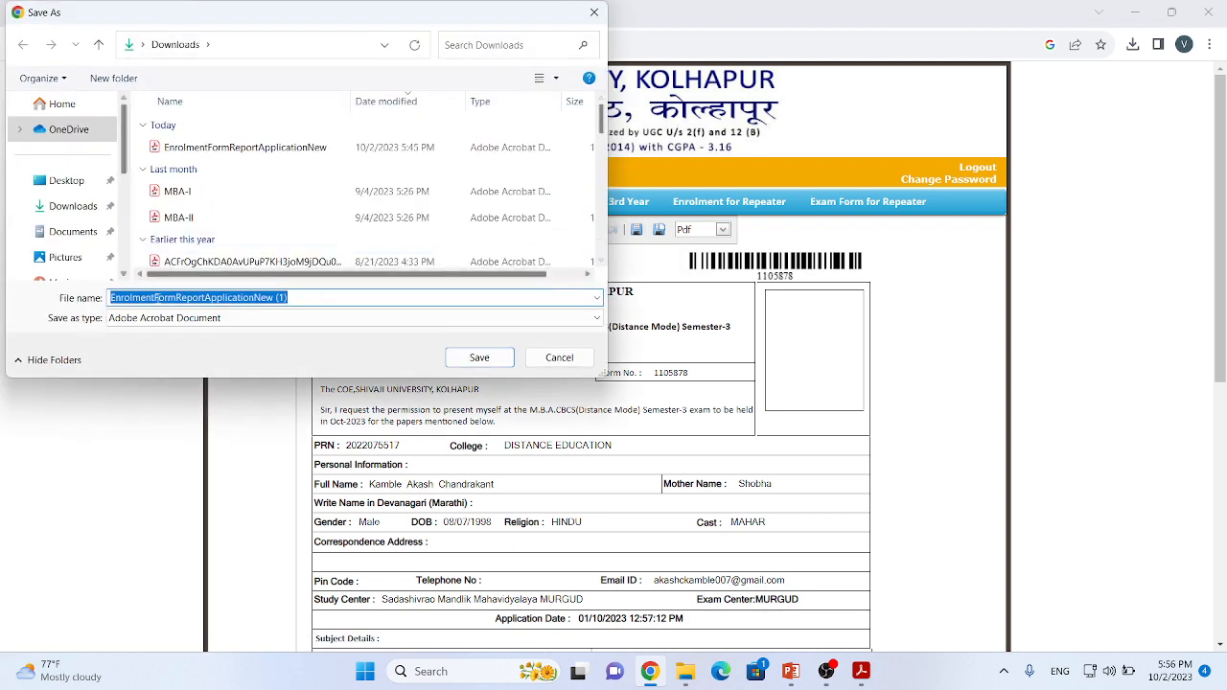
click(477, 357)
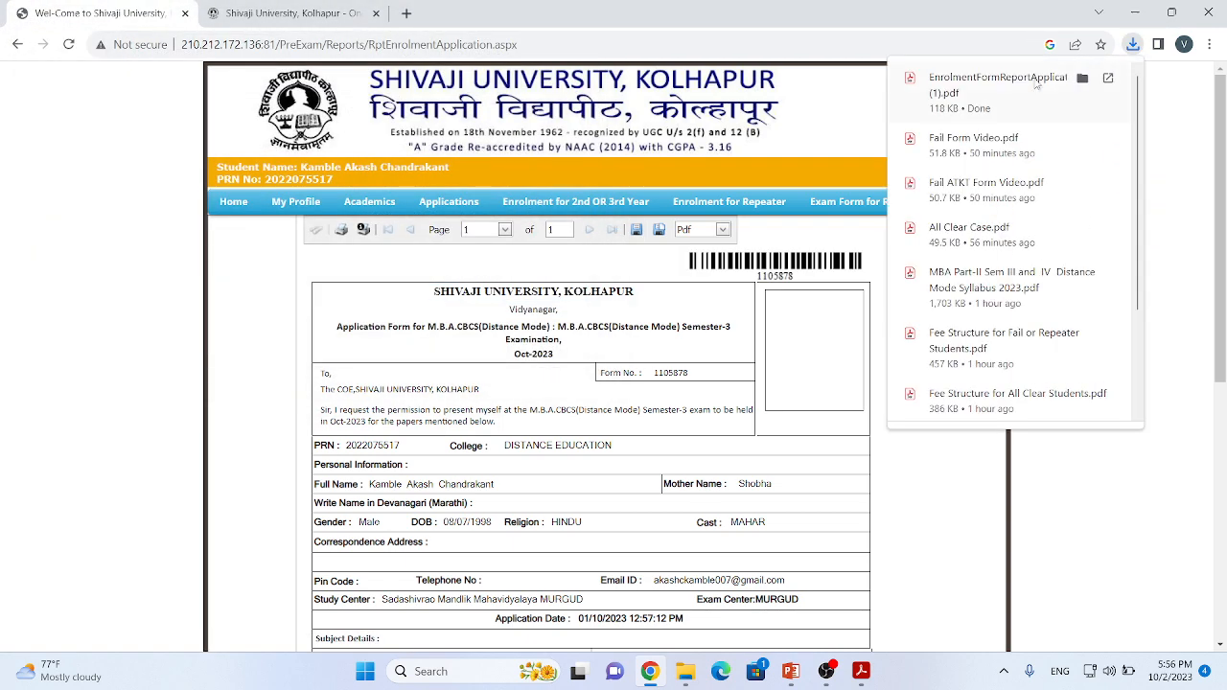
Step: Open the downloaded enrolment application PDF and check its contents, including the subject details and signature fields, along with the portal's report
click(967, 94)
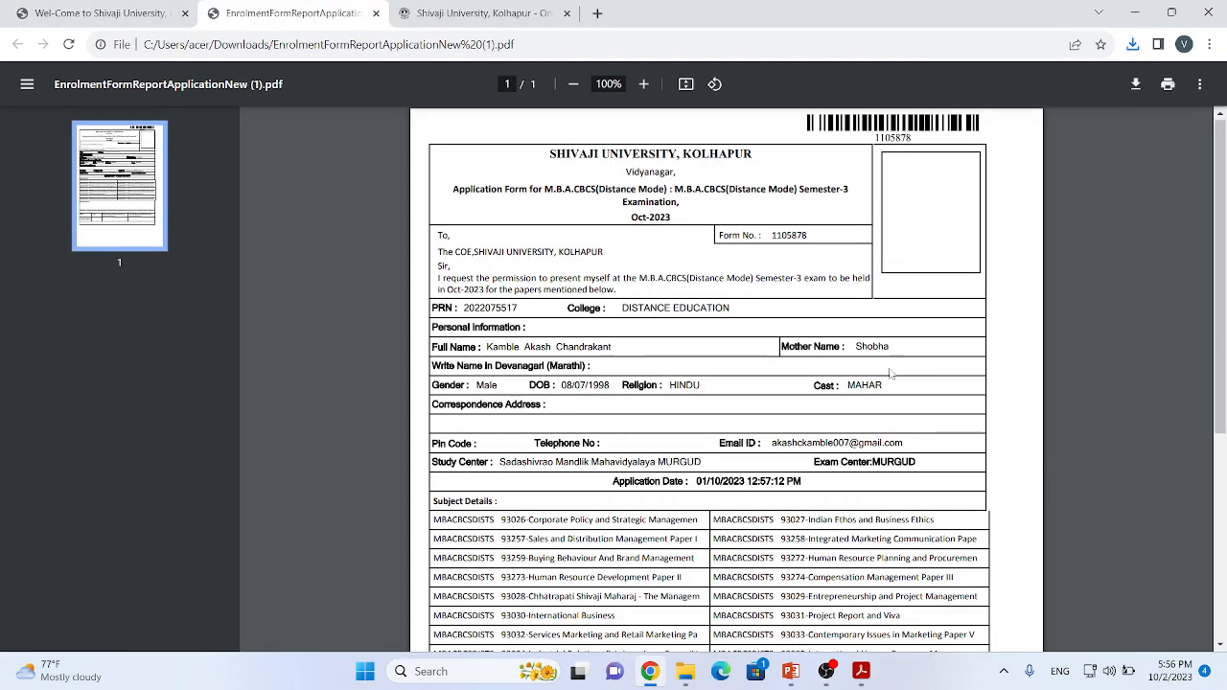
scroll(871, 376, down, 3)
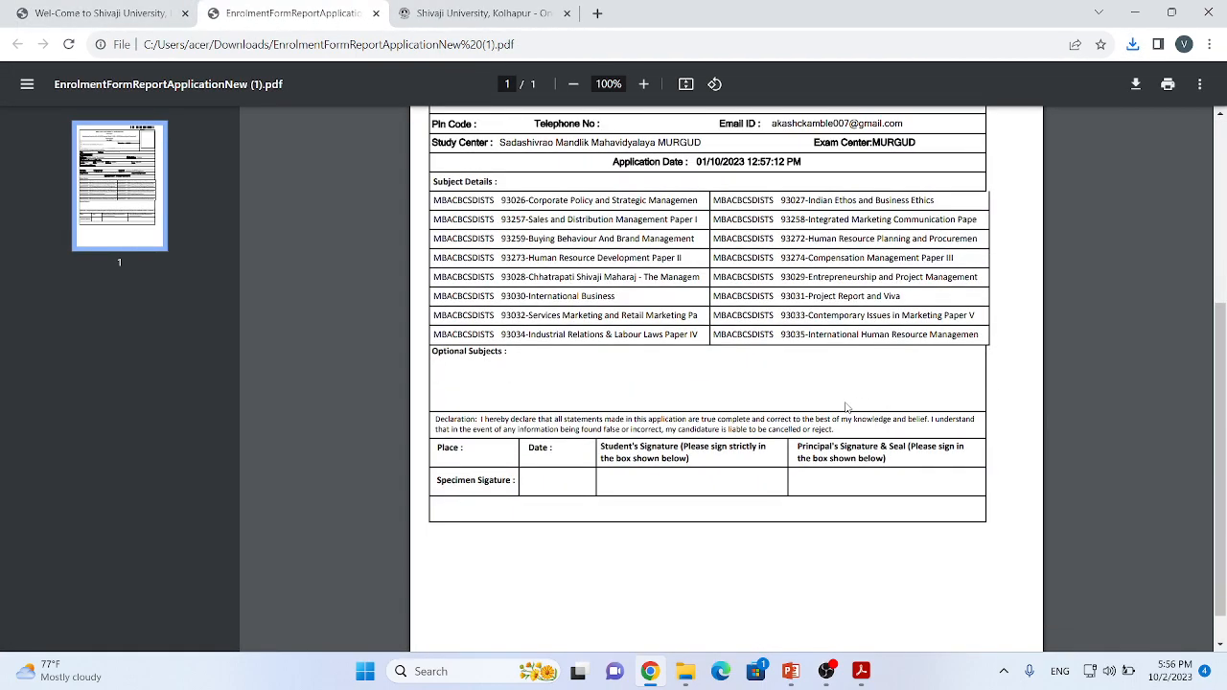
scroll(845, 408, up, 3)
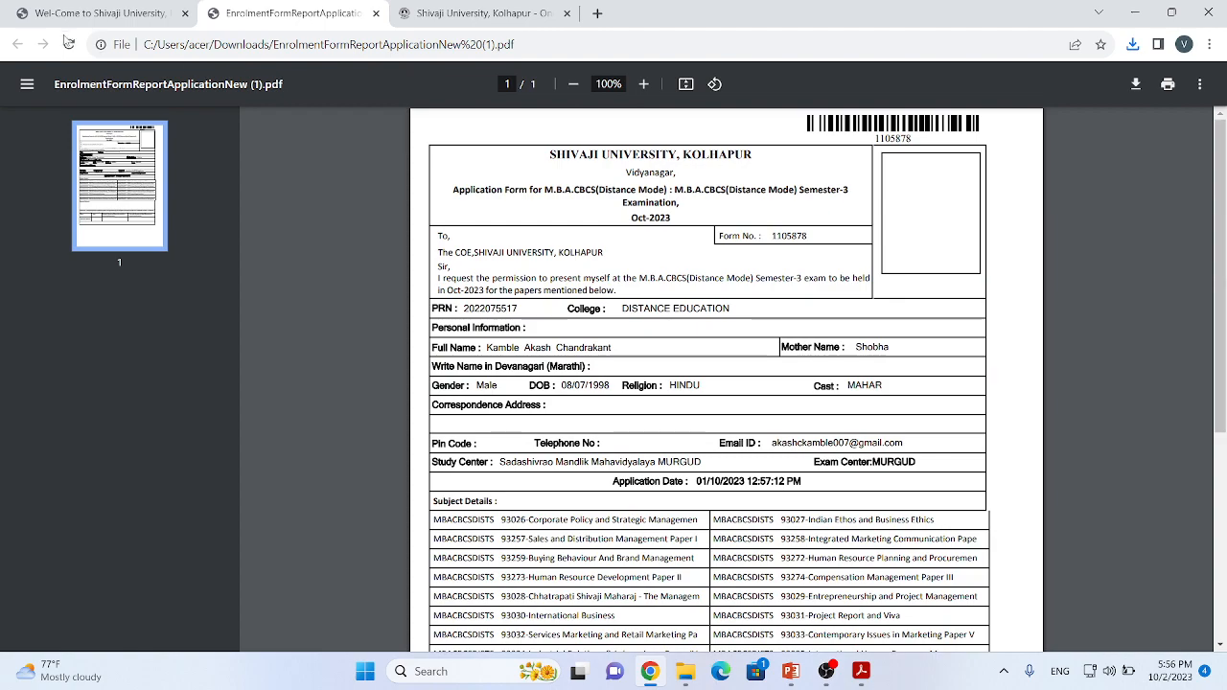
click(96, 13)
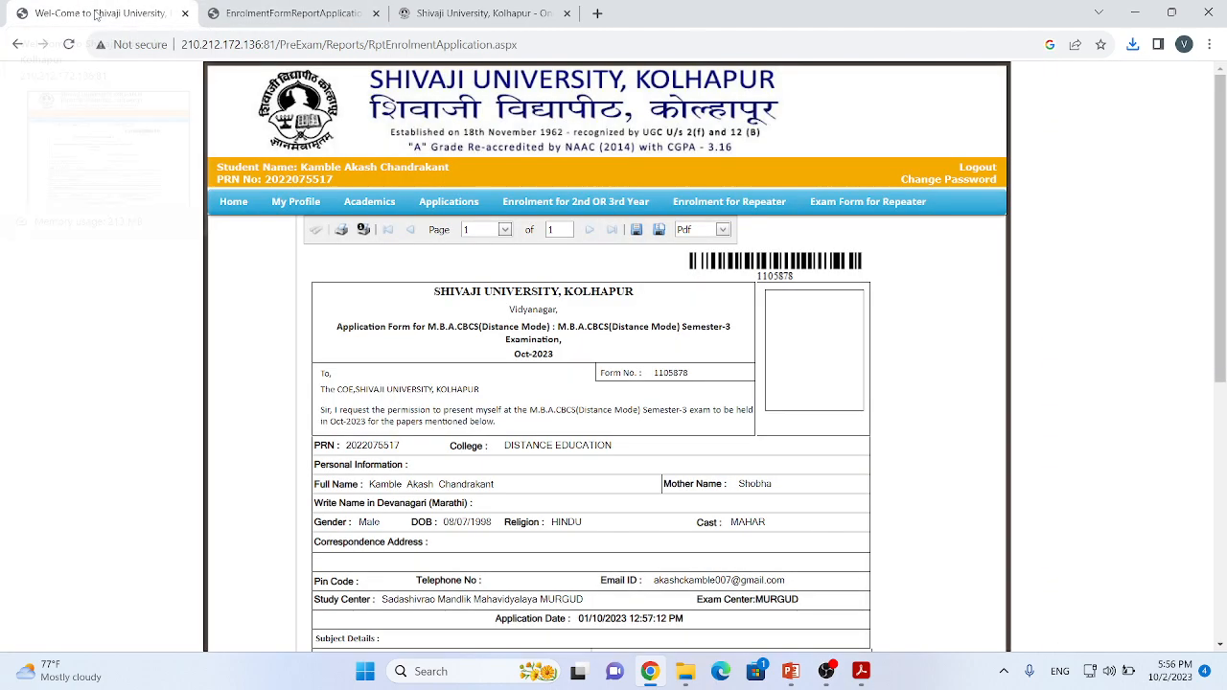
scroll(774, 430, down, 5)
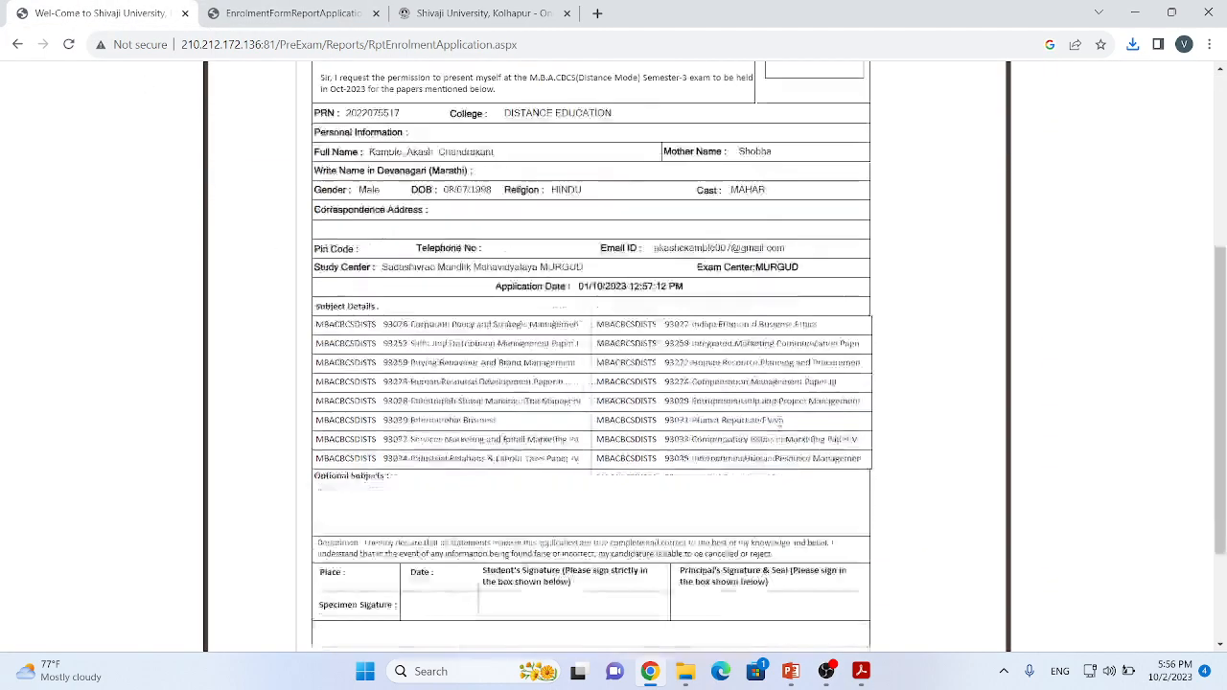
scroll(767, 423, up, 5)
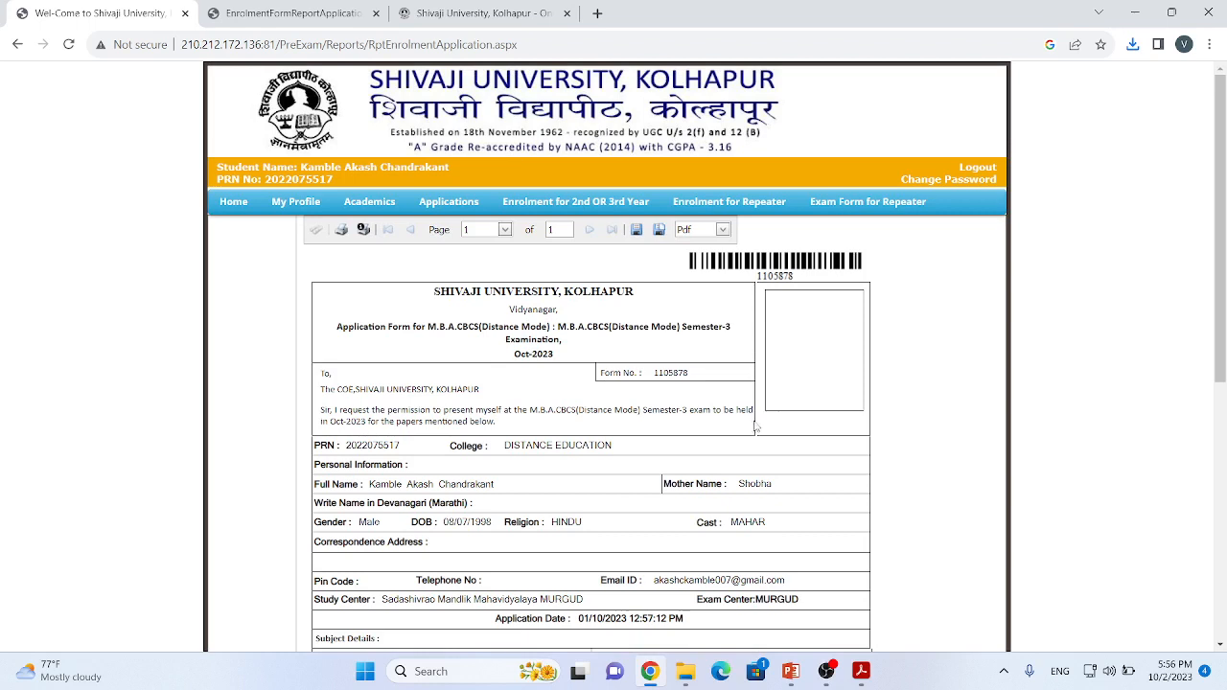
Step: Return to the student home page, open Enrolment for Repeater, and try to submit the form for the listed repeater subjects
click(235, 205)
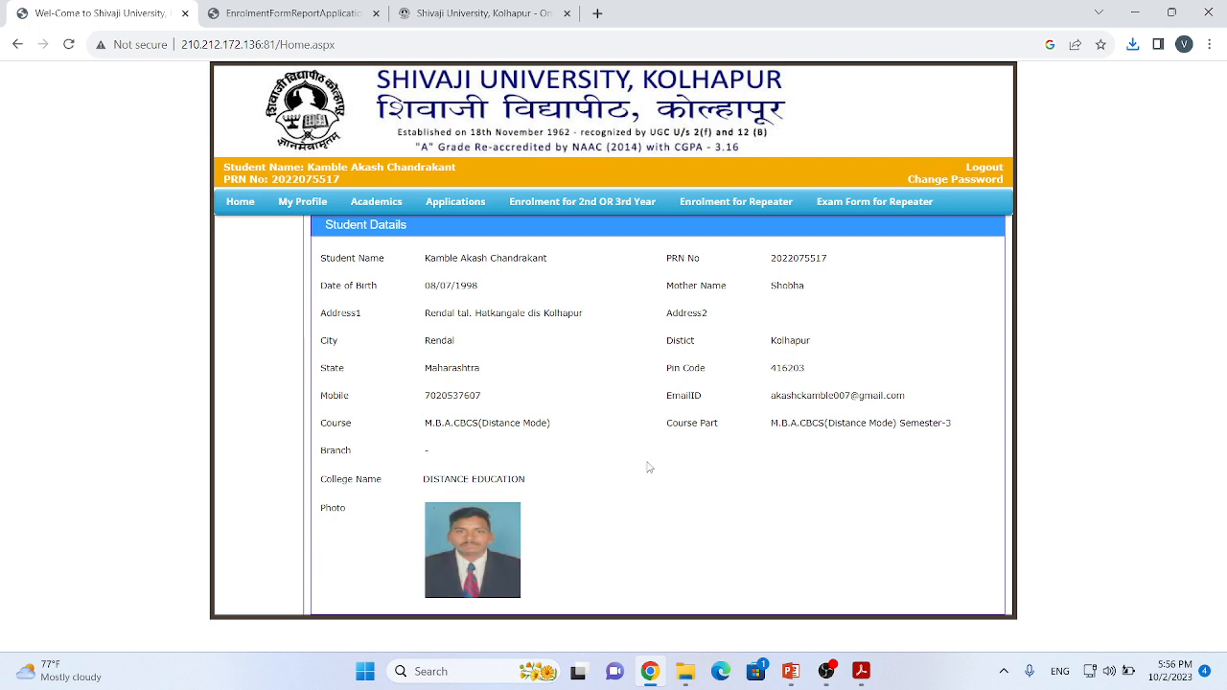
click(715, 206)
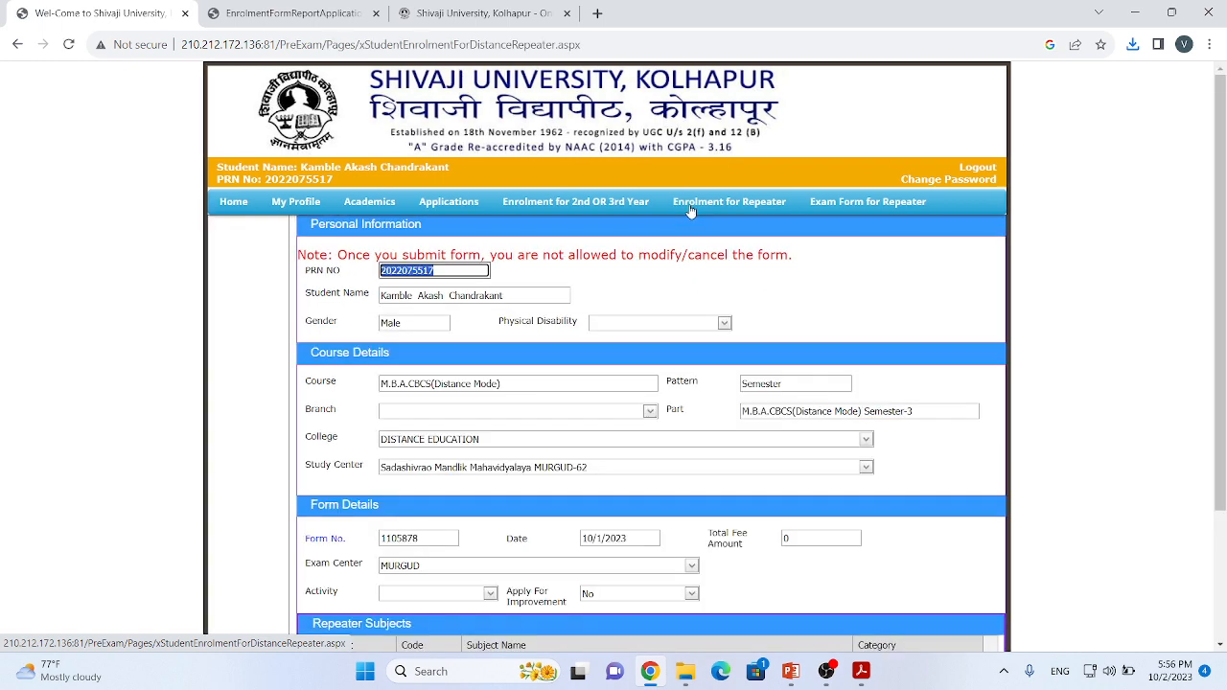
scroll(731, 351, down, 2)
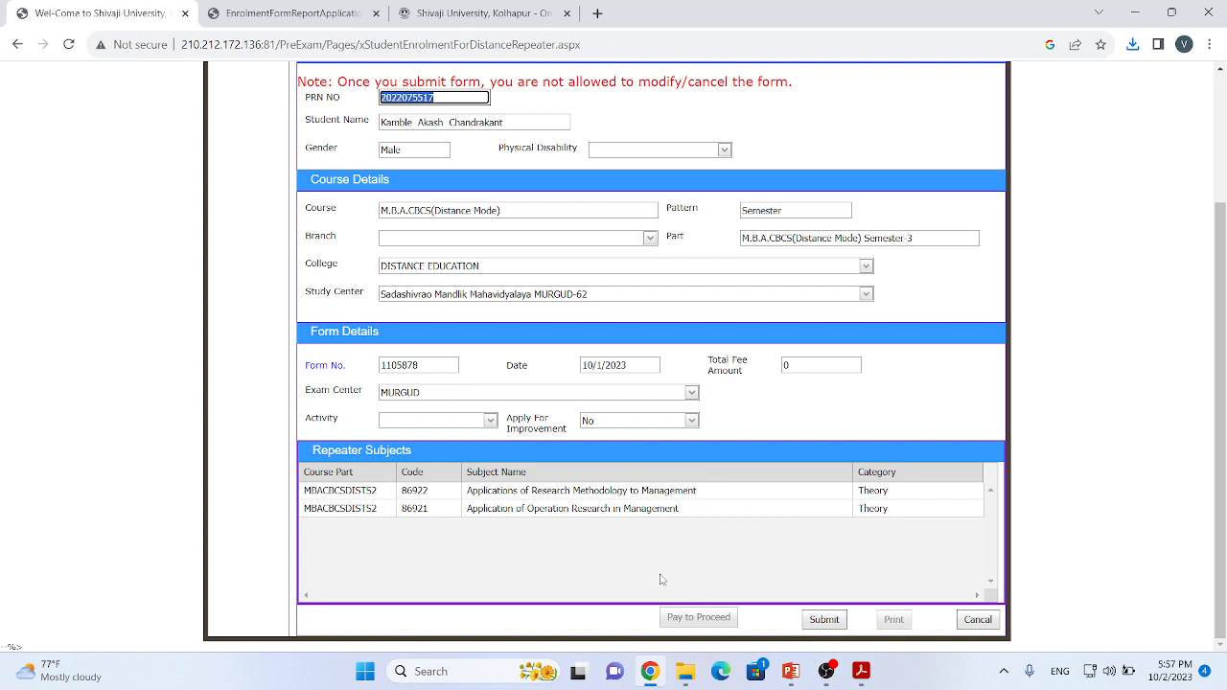
click(826, 625)
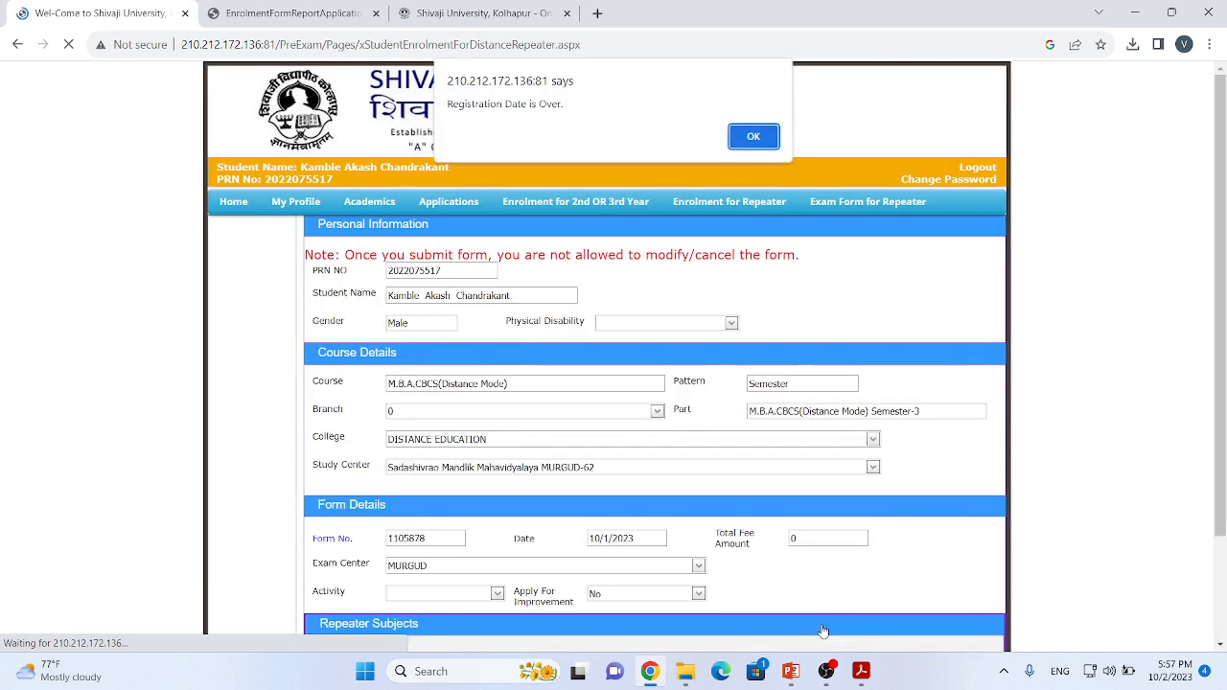
Step: Dismiss the notice and review the repeater enrolment form's personal, course and form details and its listed repeater subjects
click(741, 134)
scroll(951, 372, down, 2)
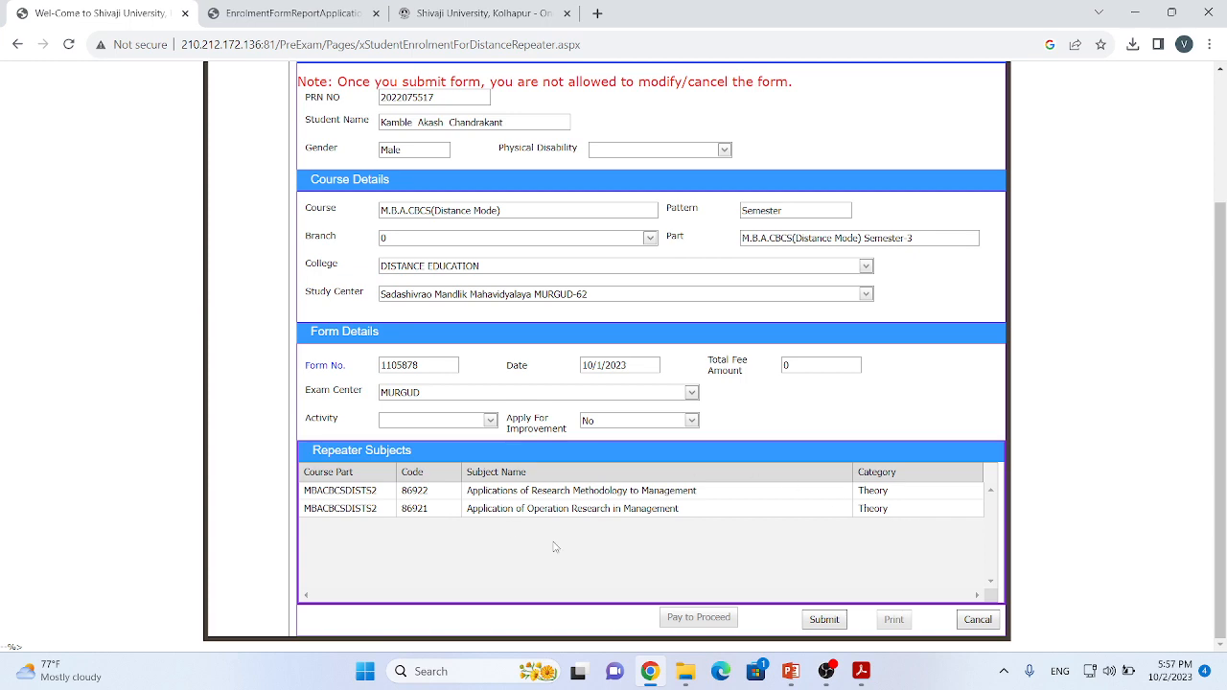
scroll(833, 521, up, 3)
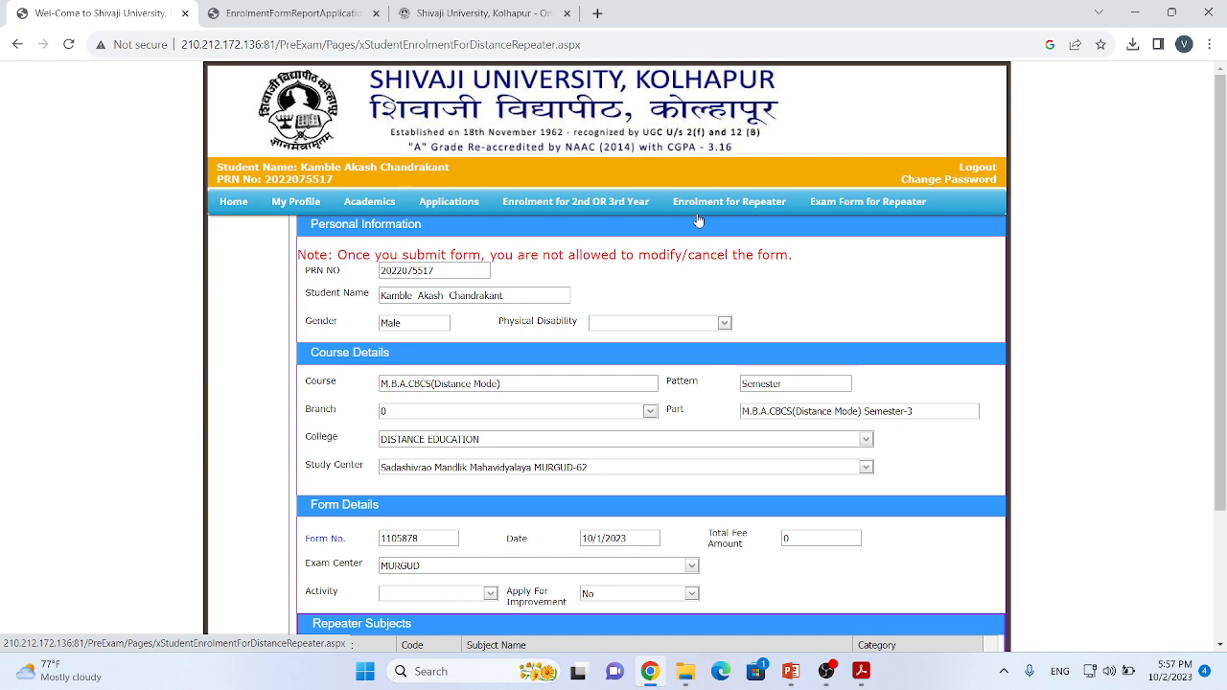
scroll(800, 323, down, 2)
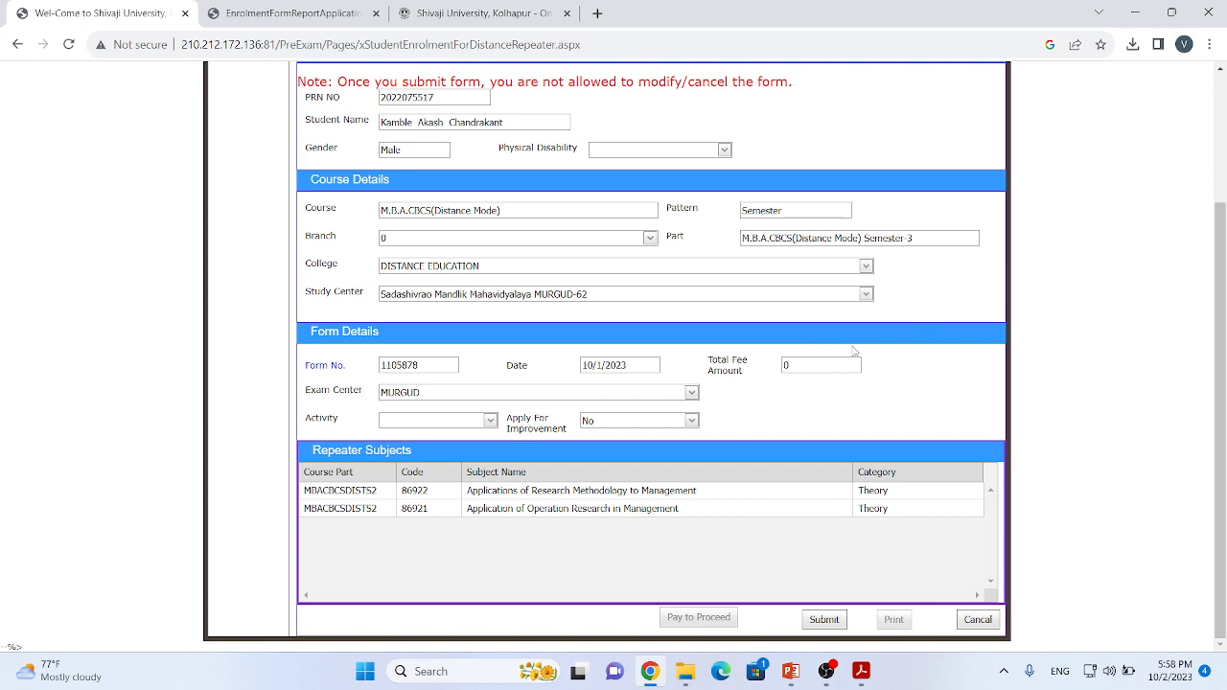
scroll(717, 366, up, 2)
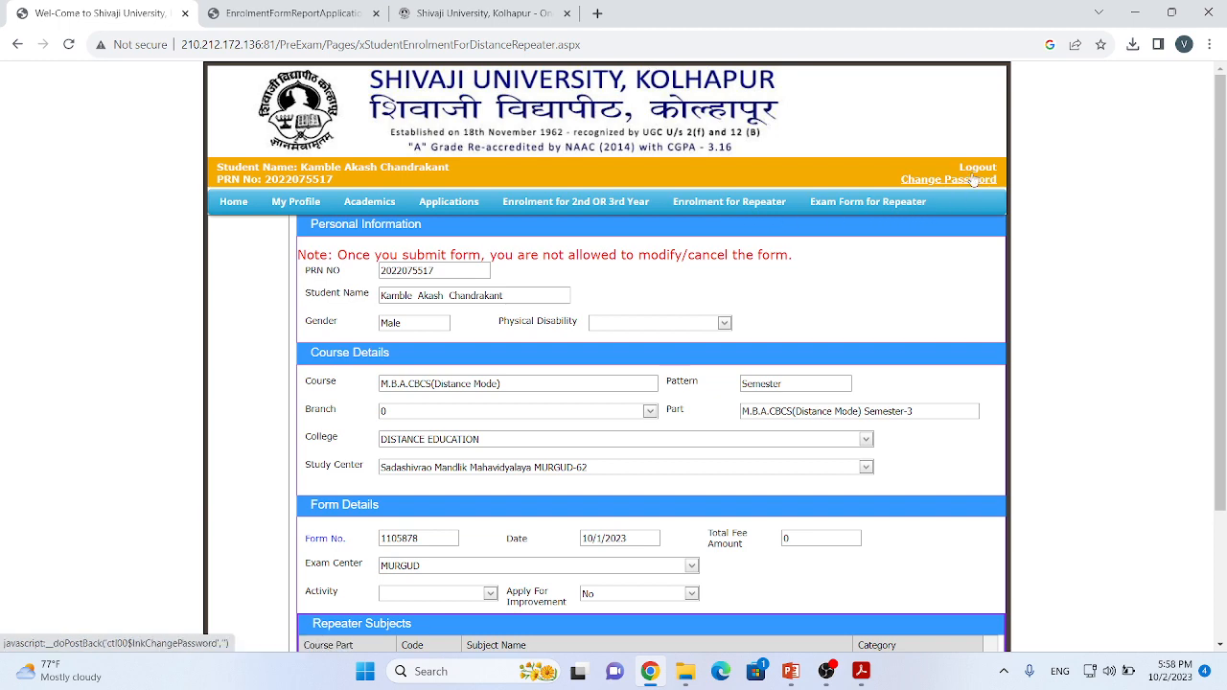
scroll(911, 302, down, 2)
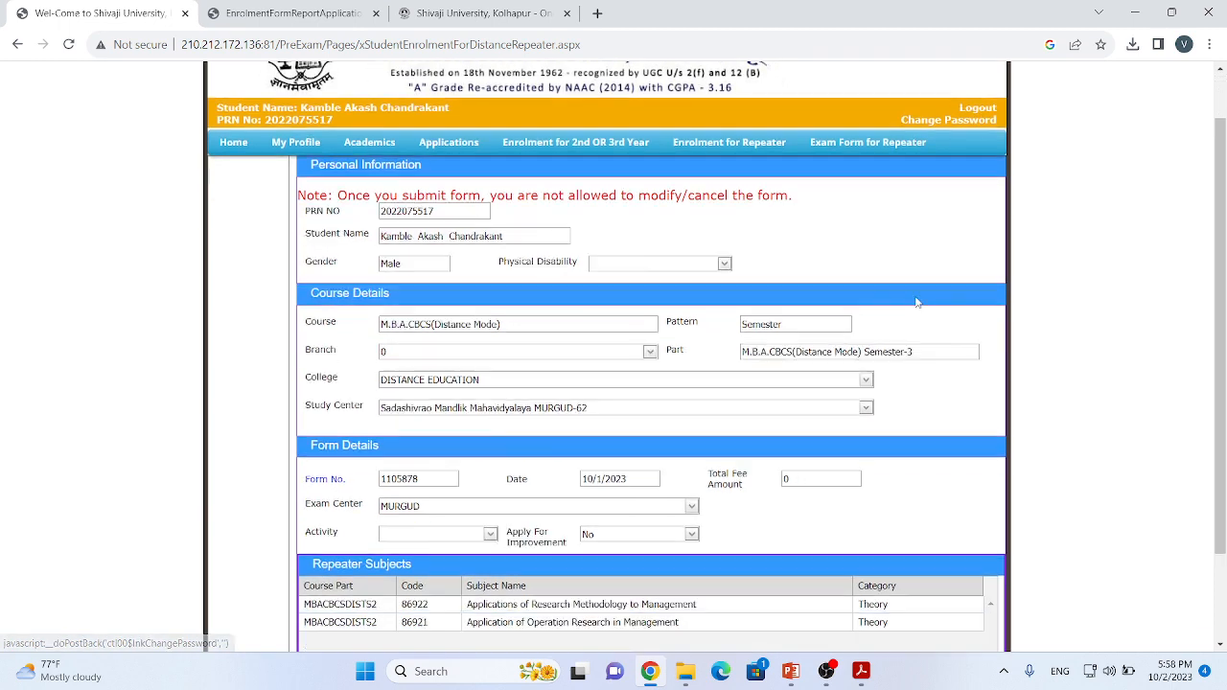
scroll(949, 362, up, 2)
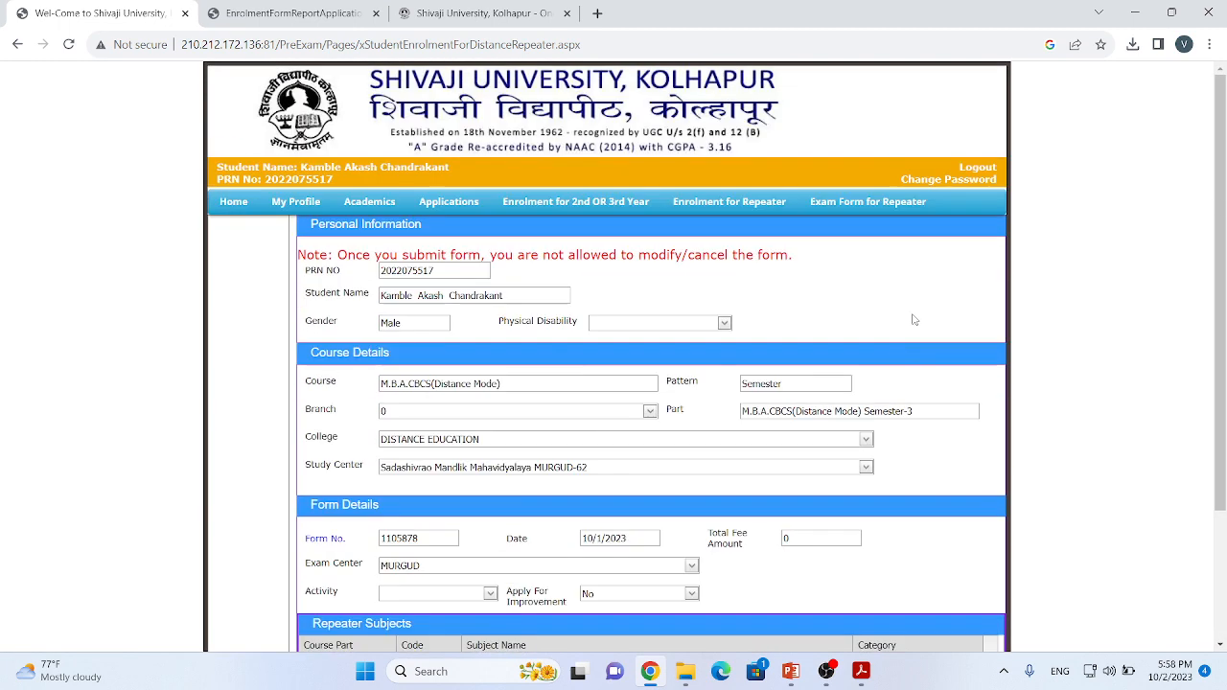
Step: Log out of the student portal and open the Online Receipt Portal from the Shivaji University website
click(977, 169)
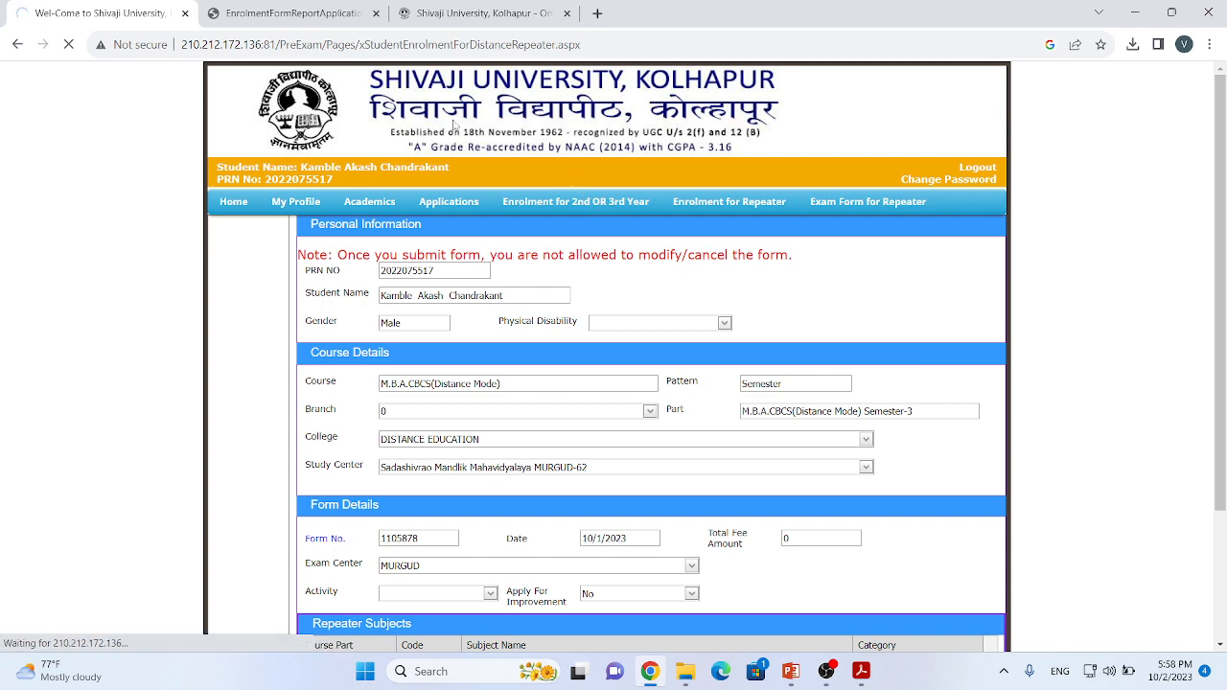
click(463, 13)
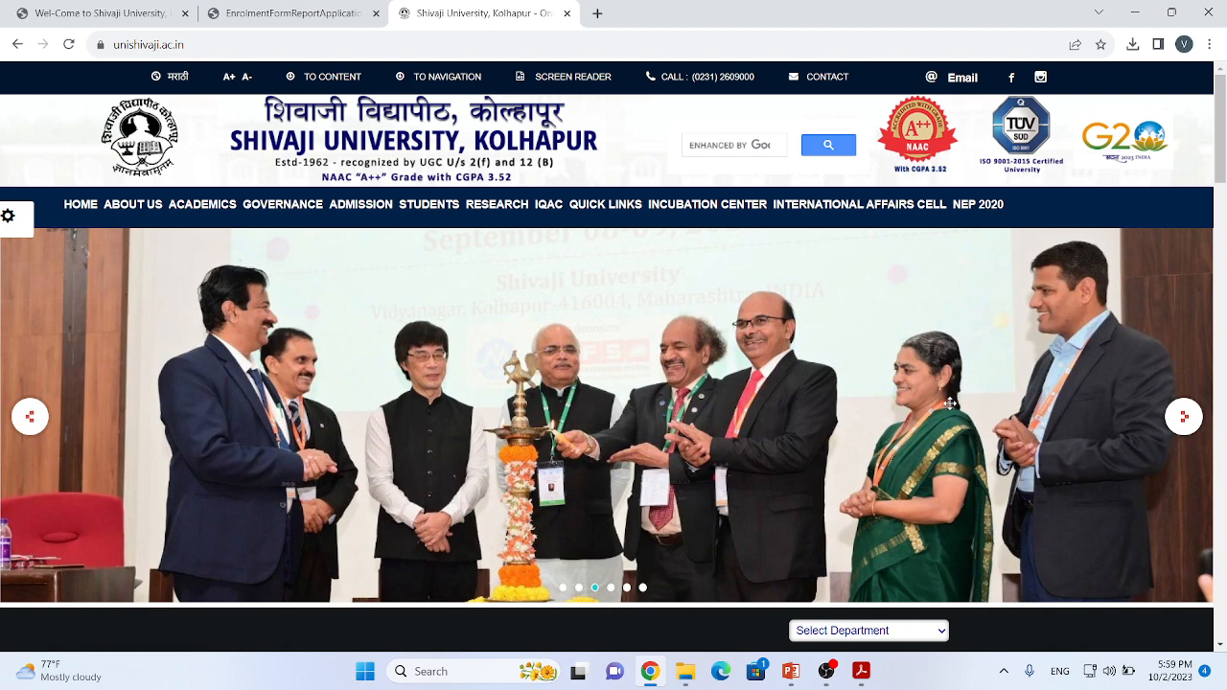
scroll(949, 403, down, 3)
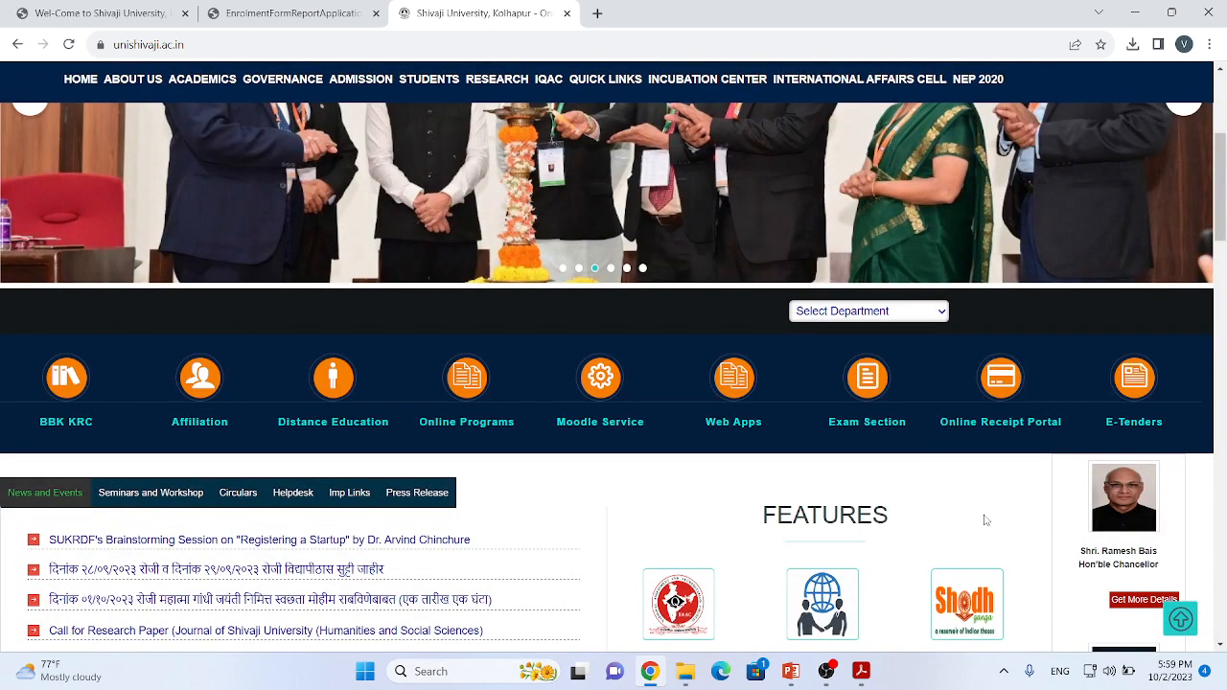
click(1013, 420)
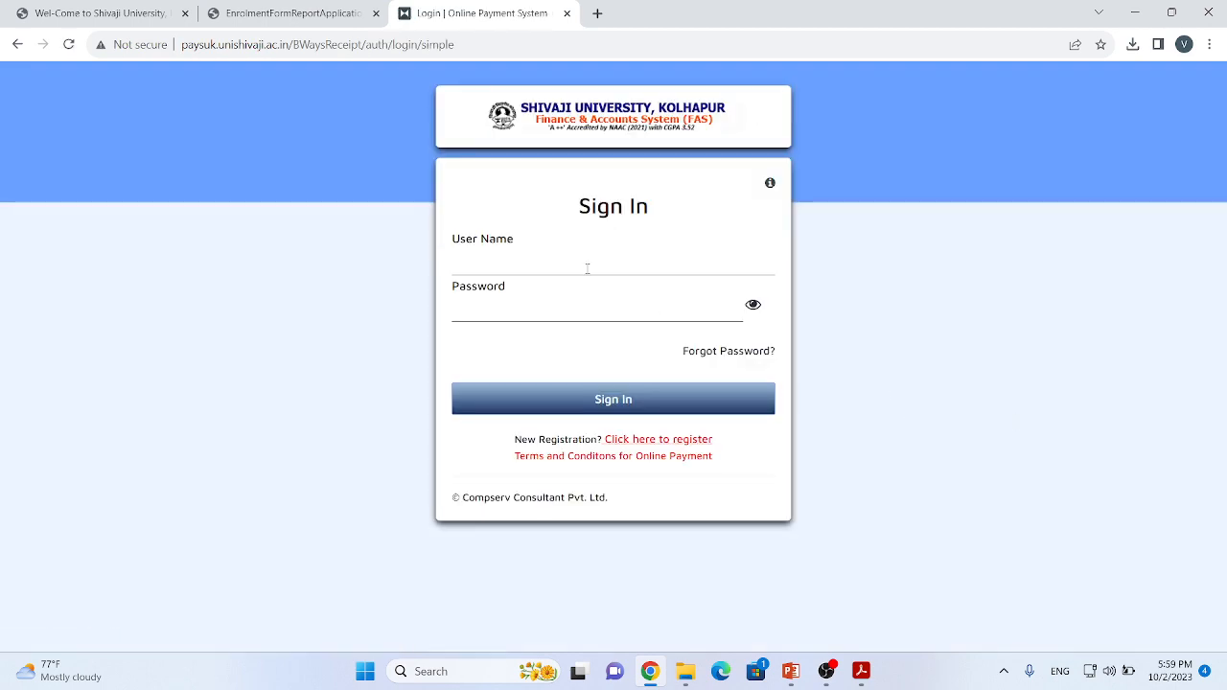
Step: View the payment portal's new-user registration form and return to the sign-in page
click(571, 257)
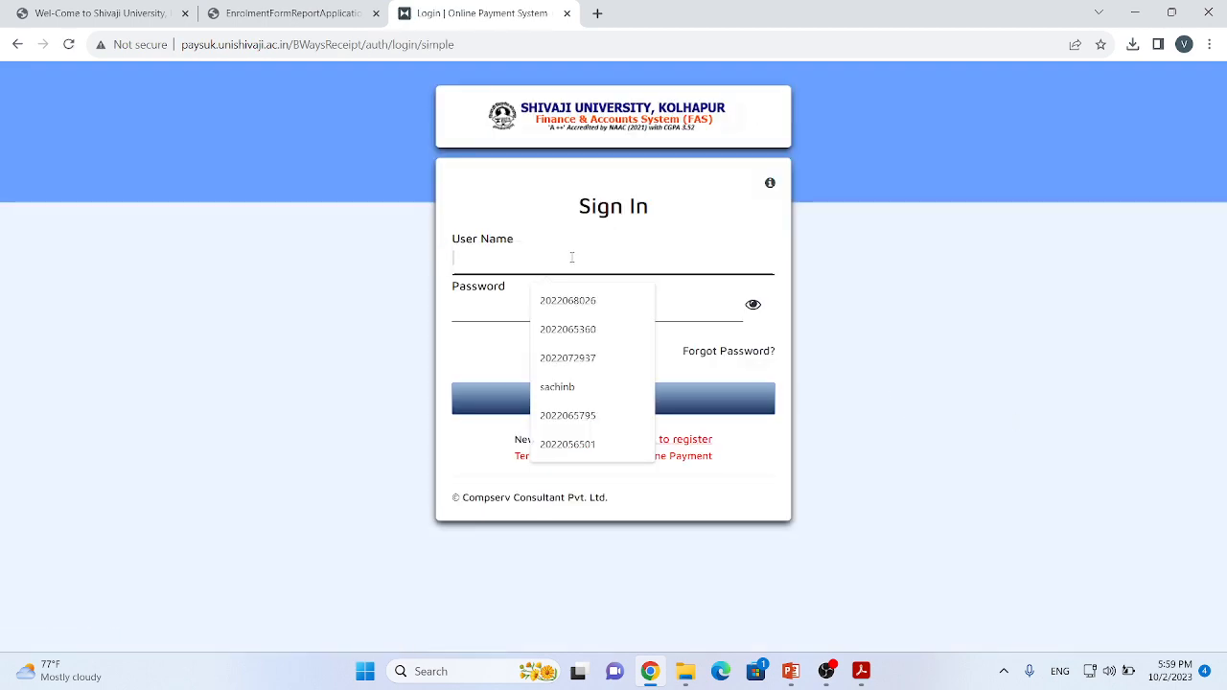
click(805, 384)
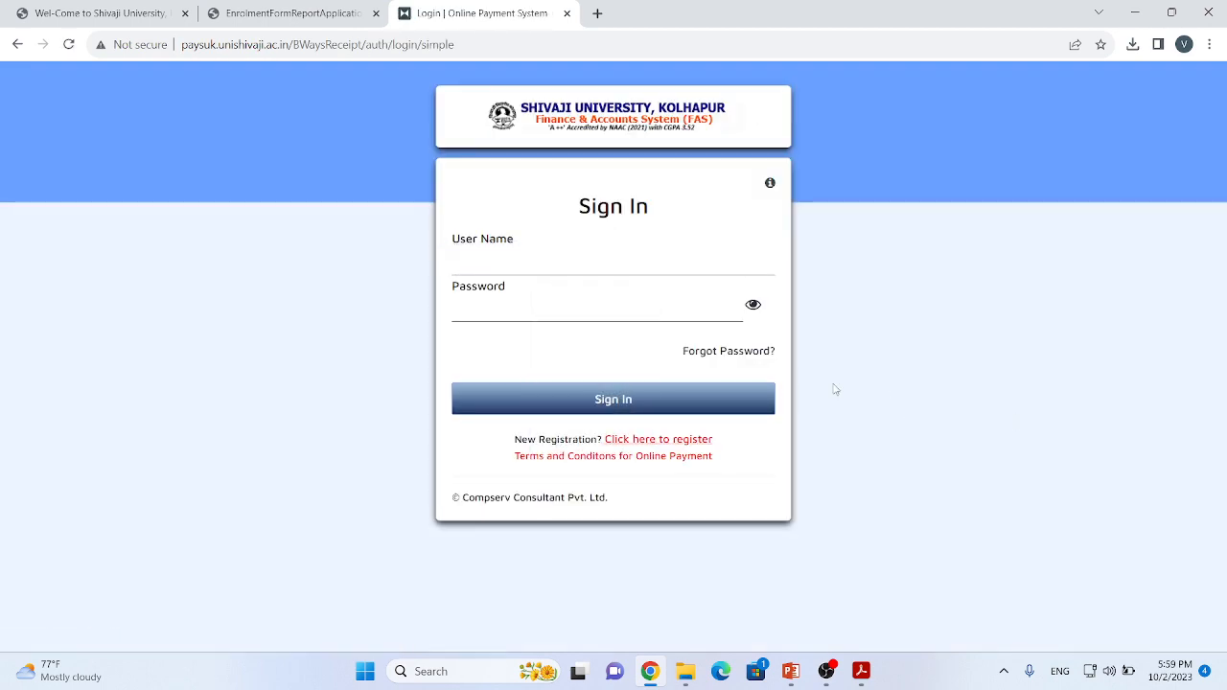
click(675, 444)
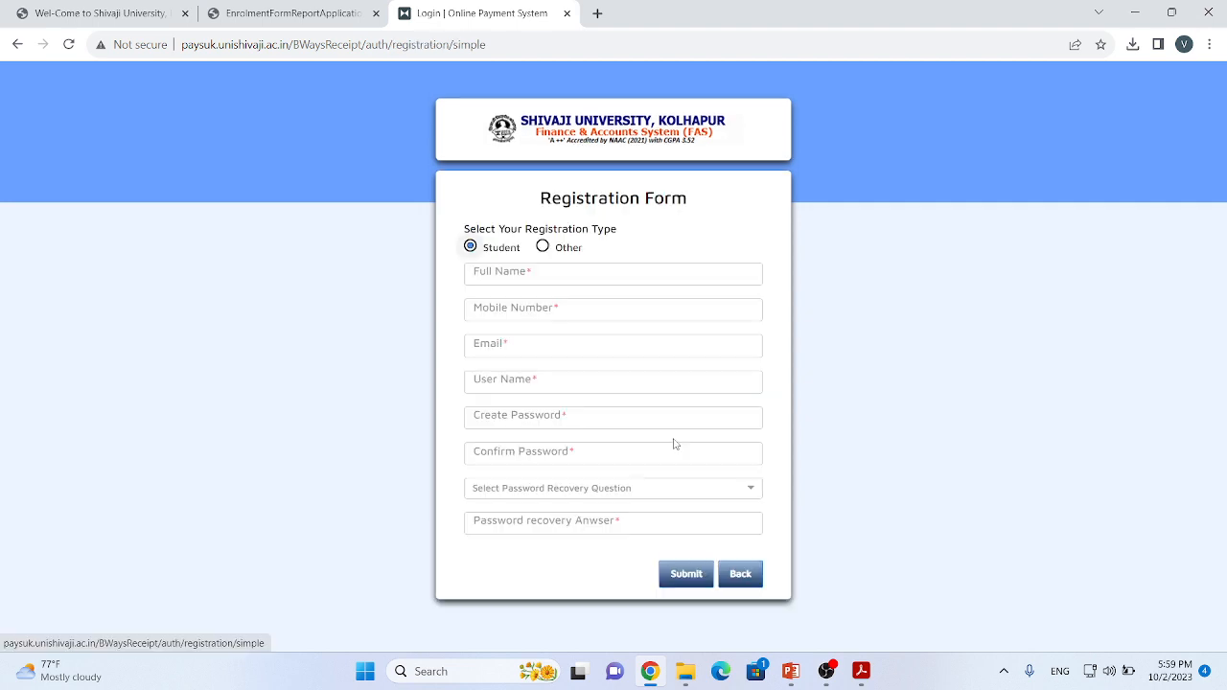
click(740, 574)
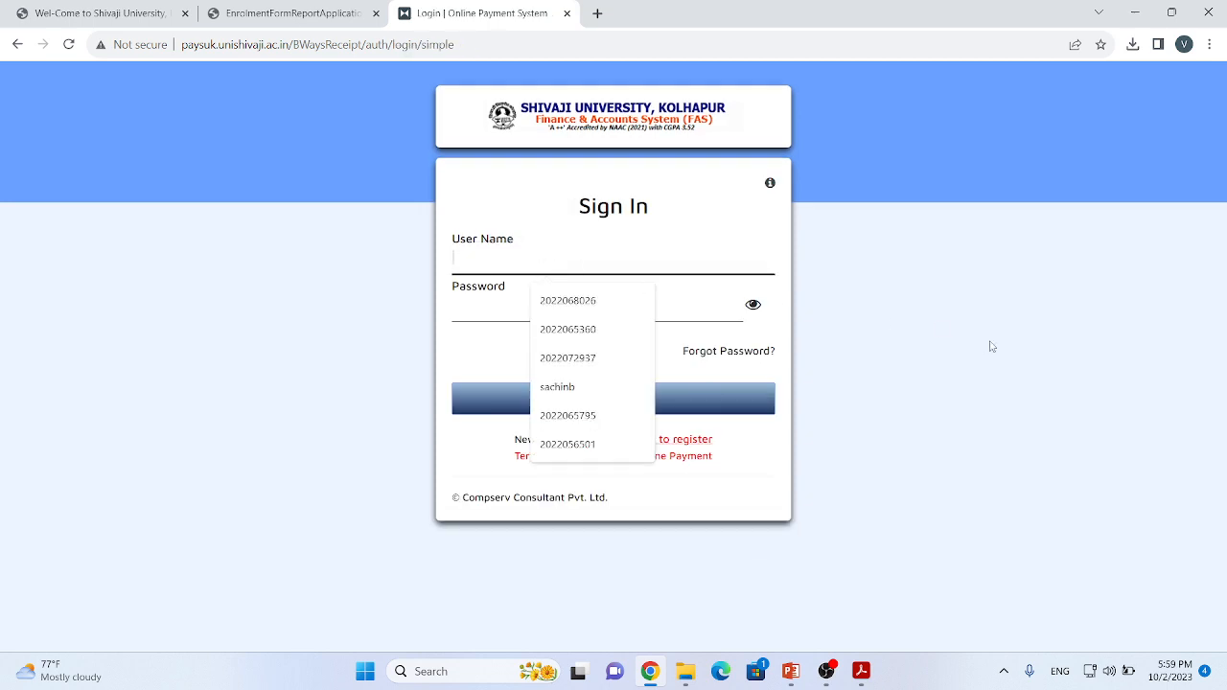
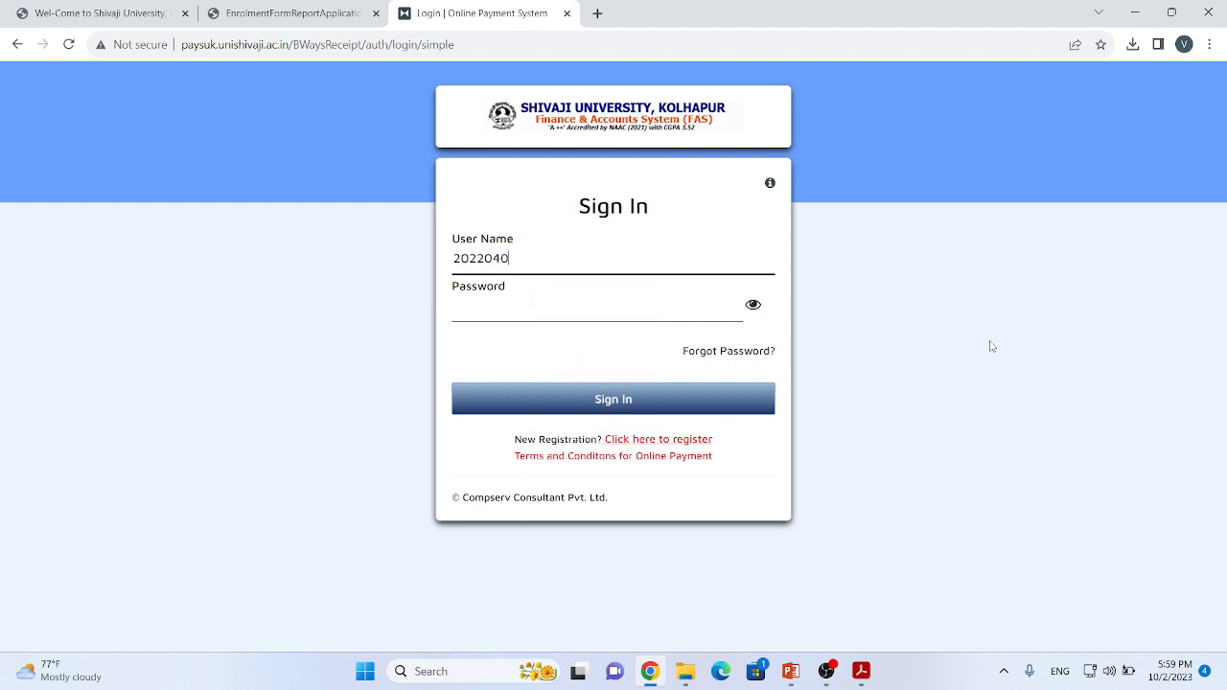
Step: Enter the student's user name for the online payment system sign-in
key(BackSpace)
key(BackSpace)
key(BackSpace)
key(BackSpace)
key(BackSpace)
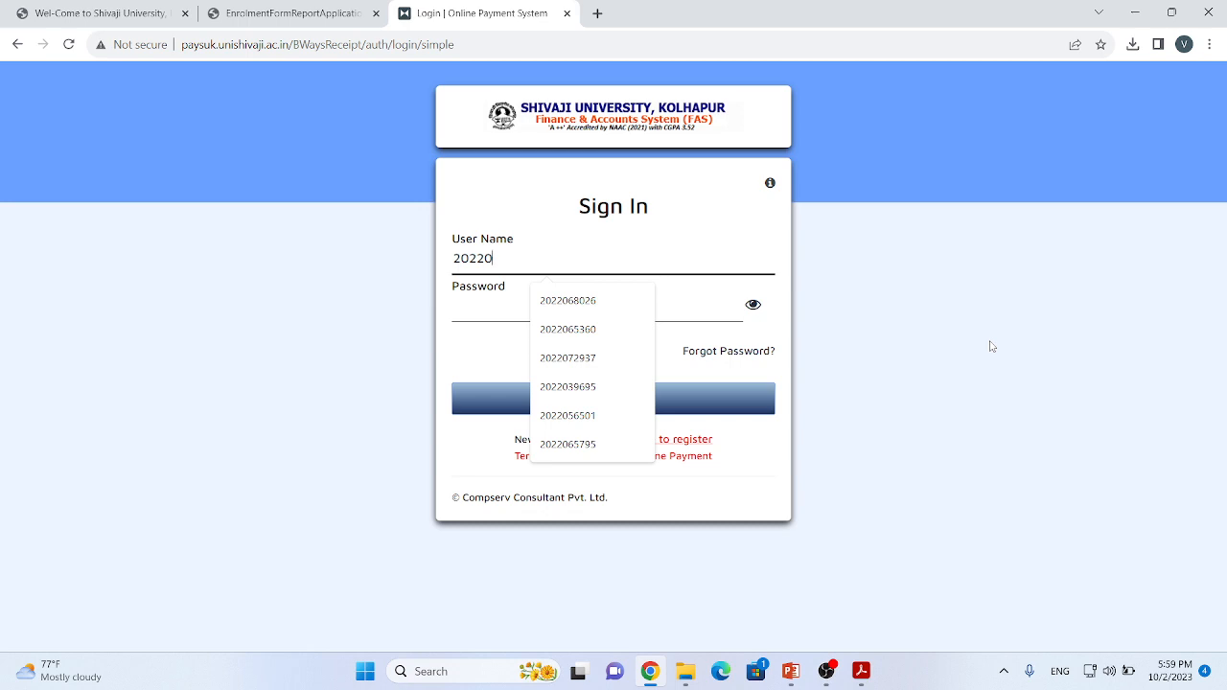
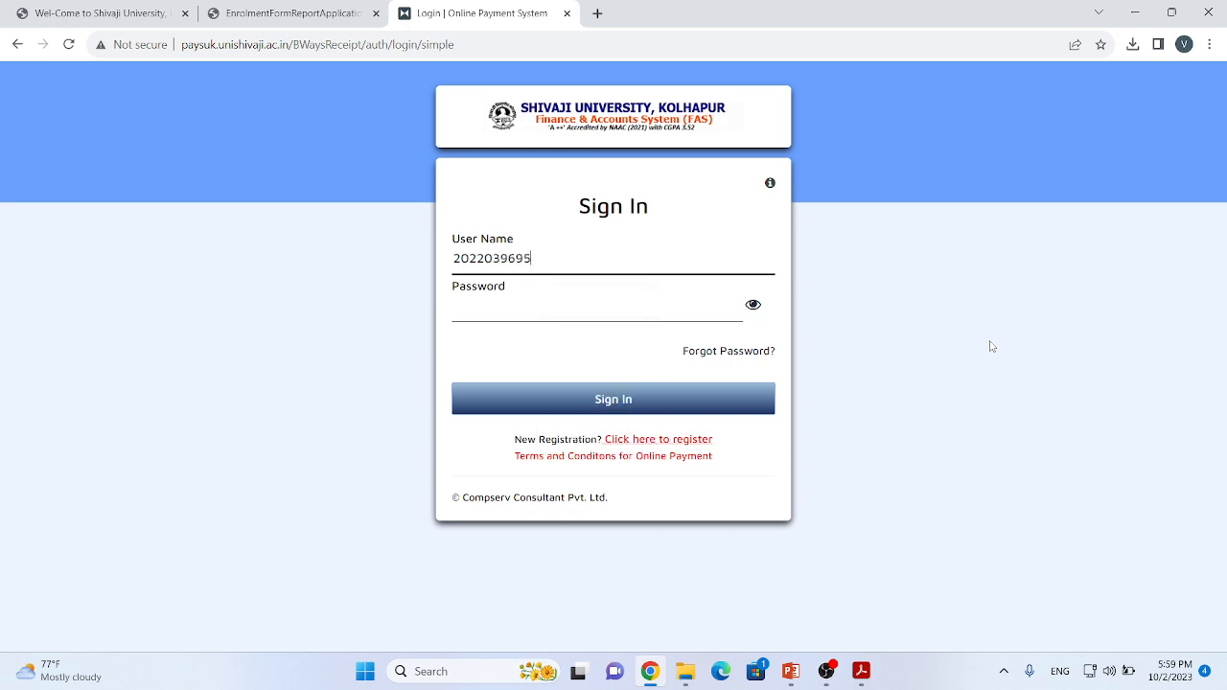
Step: Enter the account password and sign in to the online payment system
click(563, 307)
text(••••)
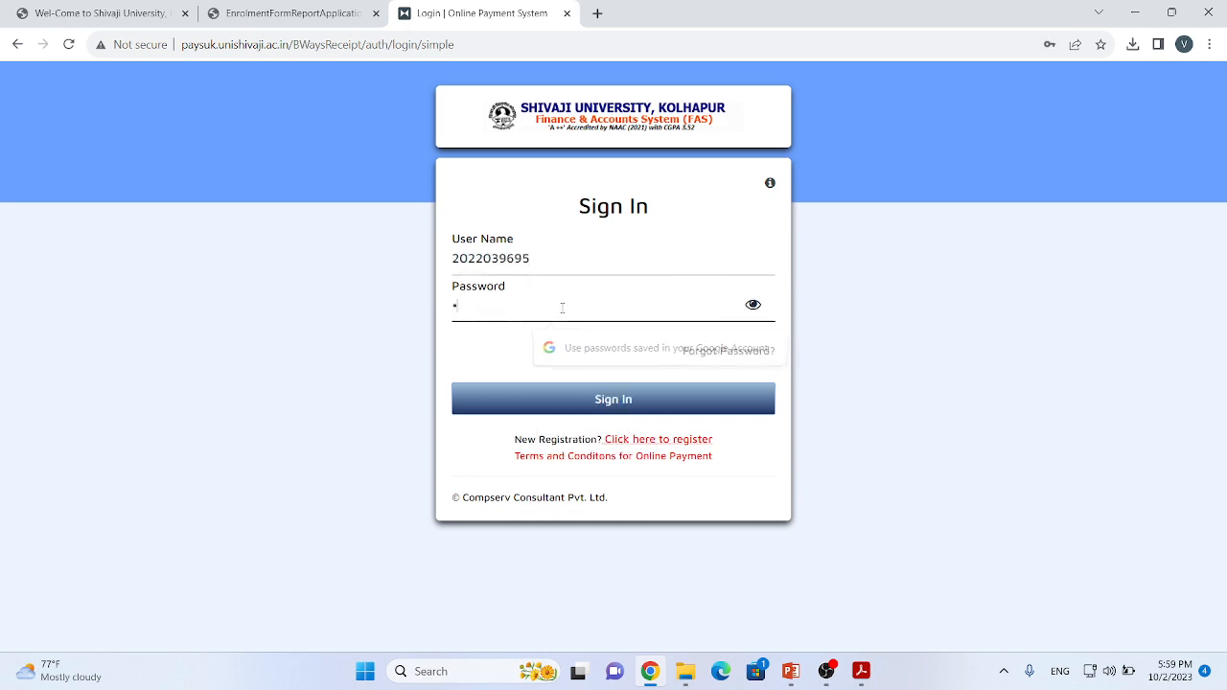
text(•••)
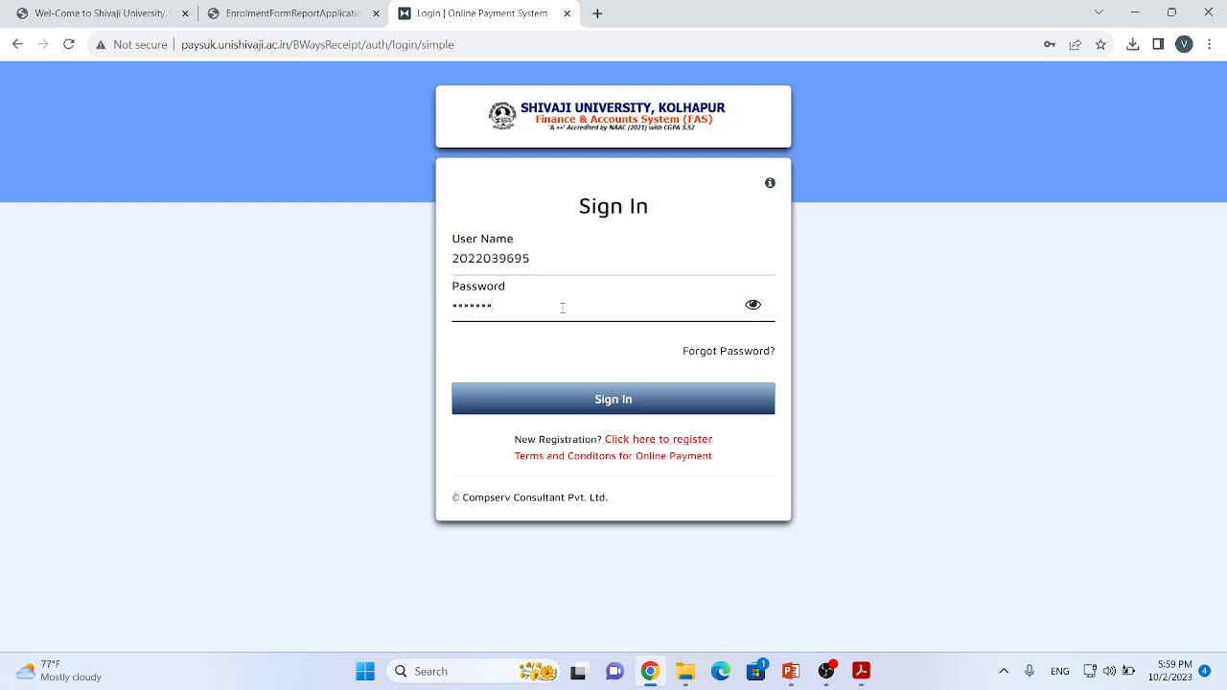
text(•••)
click(628, 400)
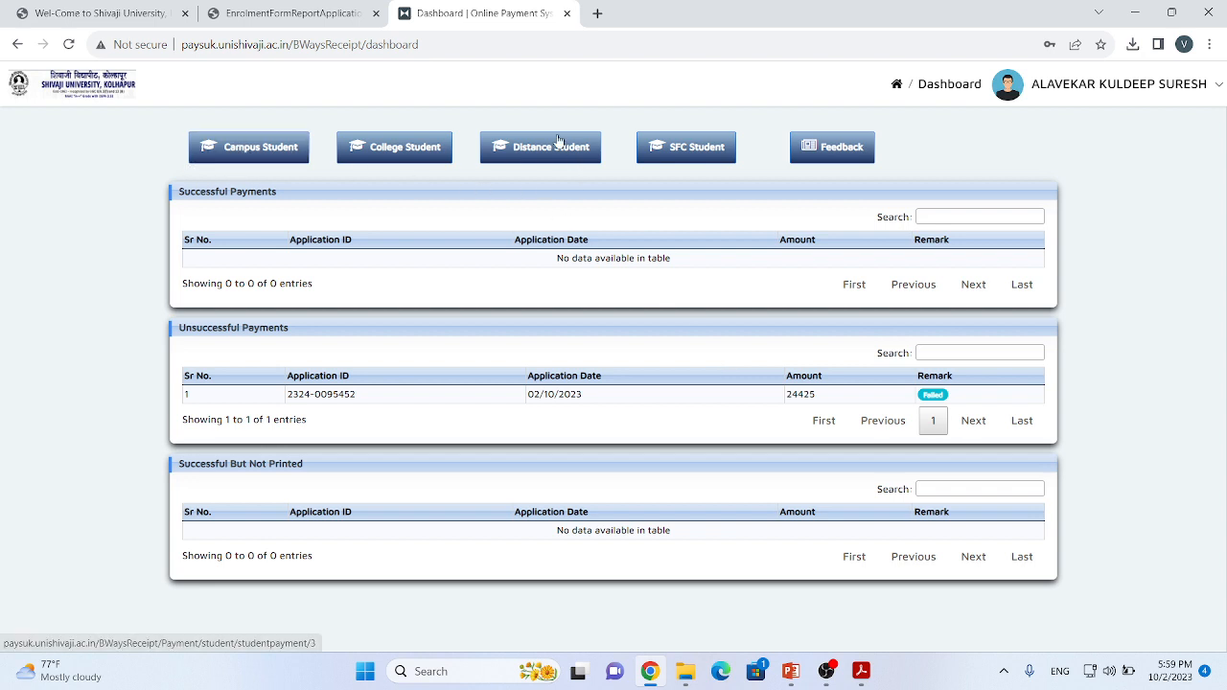
Step: Open the Campus Student payment challan and set its purpose to Tution Fees
double_click(246, 153)
click(458, 191)
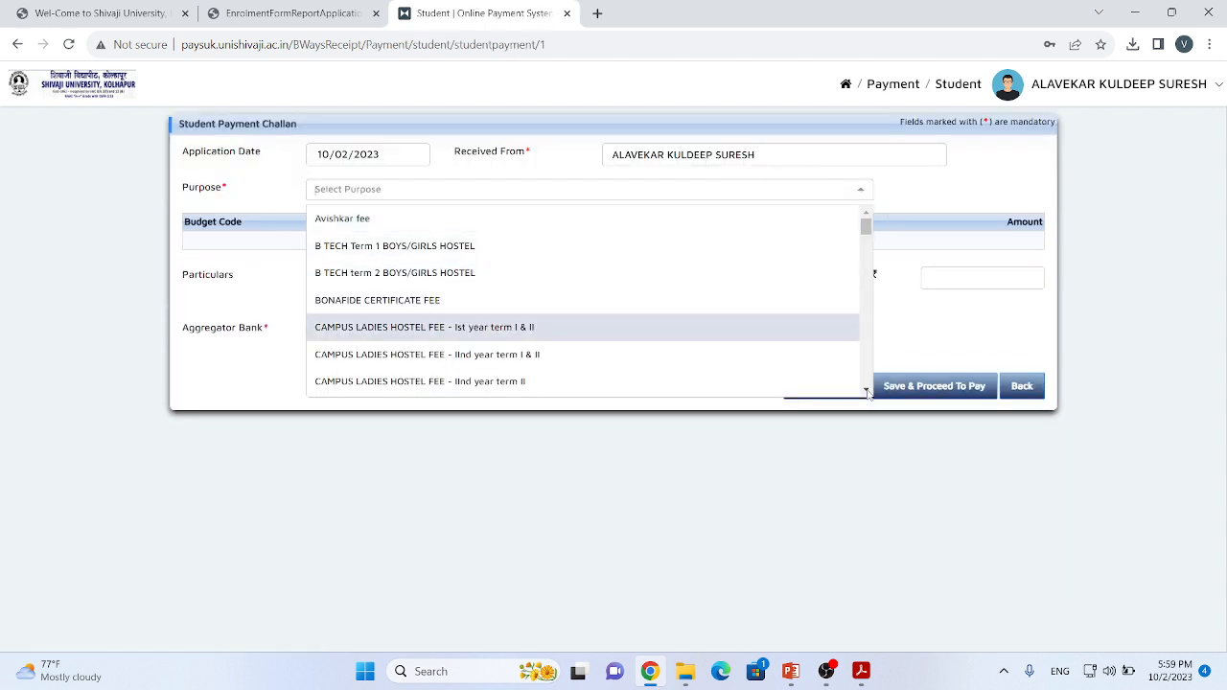
click(867, 391)
drag(867, 390, 877, 262)
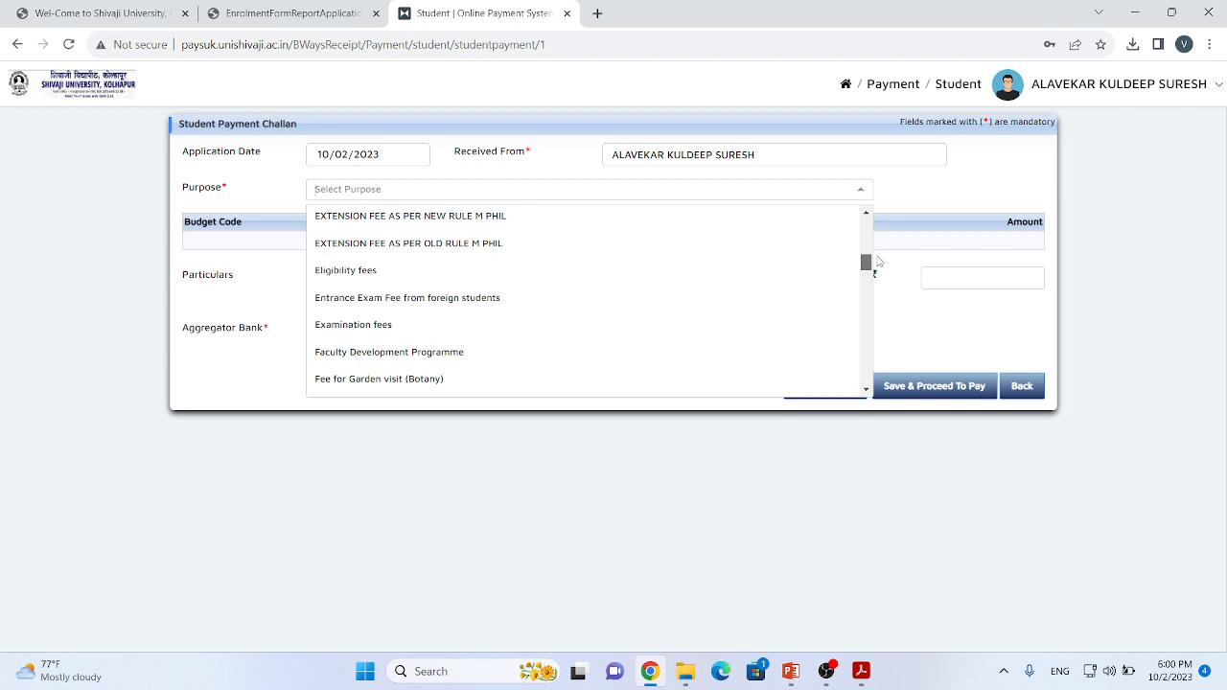
text(tuti)
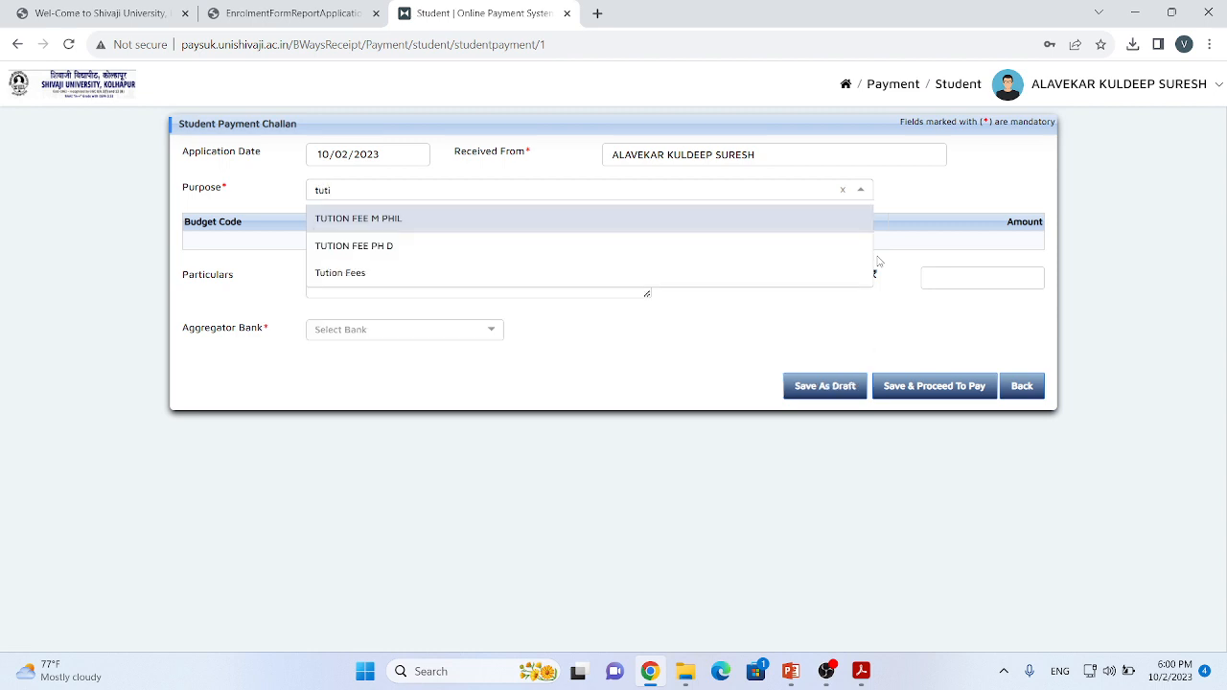
click(366, 274)
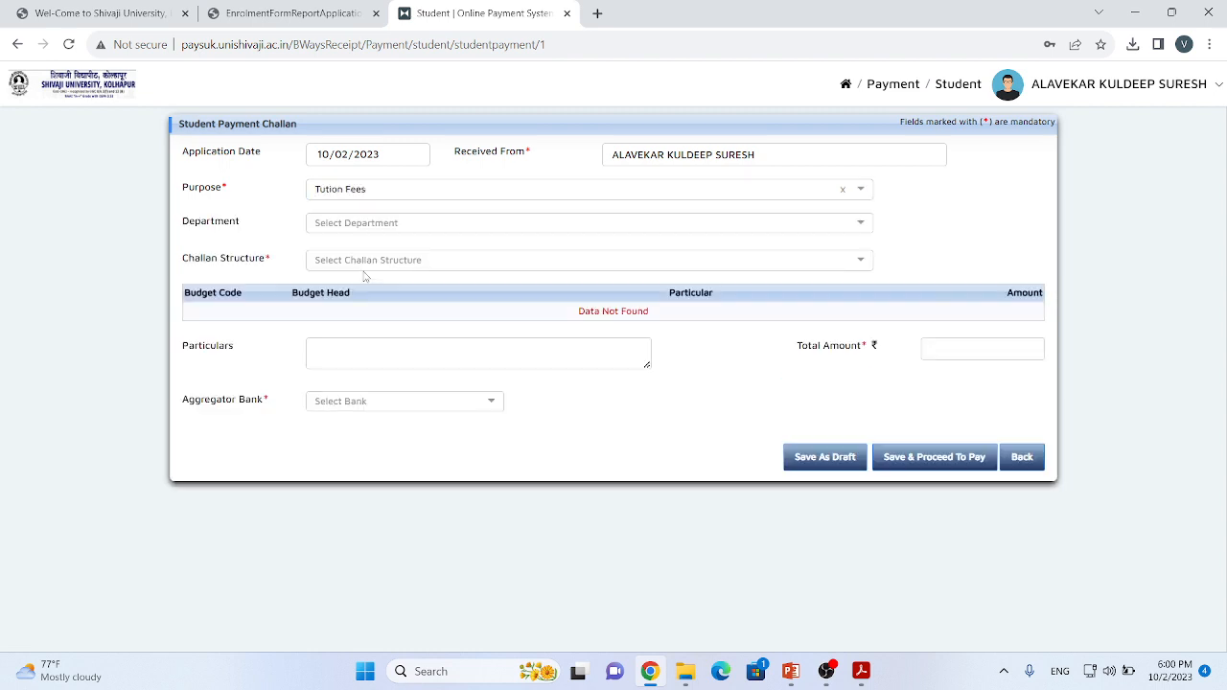
Step: Set the challan's department to CENTRE FOR DISTANCE AND ONLINE EDUCATION
click(438, 228)
scroll(499, 335, down, 2)
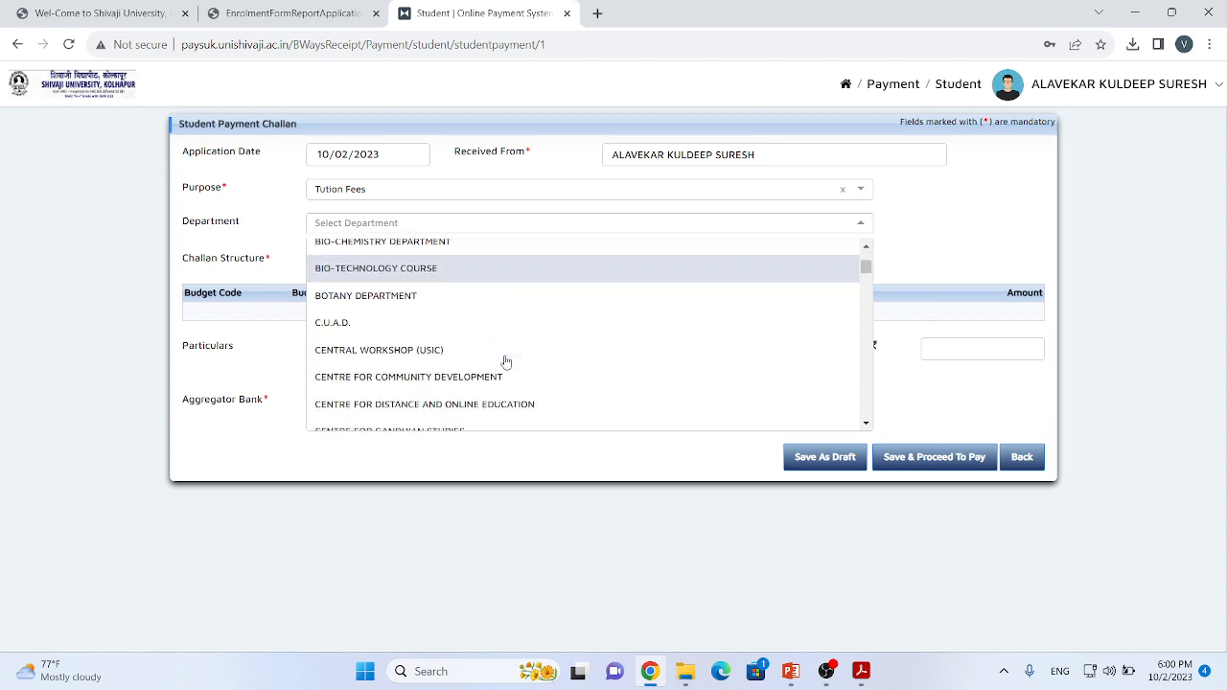
scroll(489, 359, down, 1)
click(458, 284)
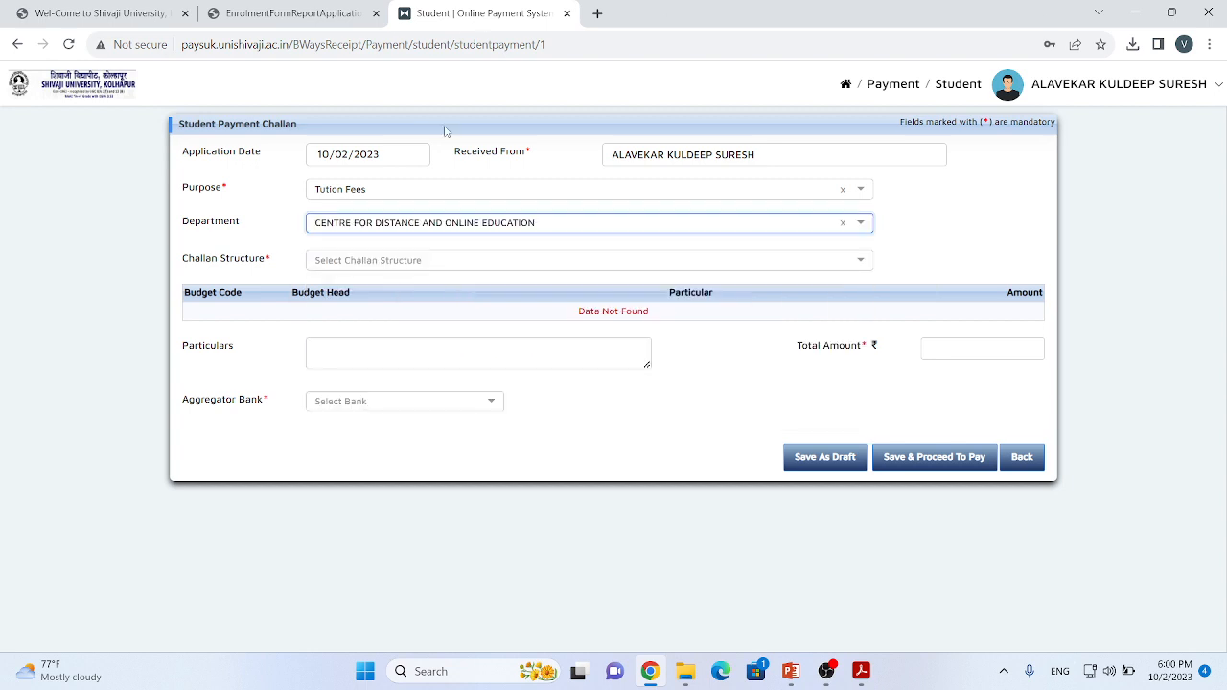
Step: Browse the challan structures for the distance MBA and search them for "mba" and "master"
click(483, 262)
scroll(465, 365, down, 3)
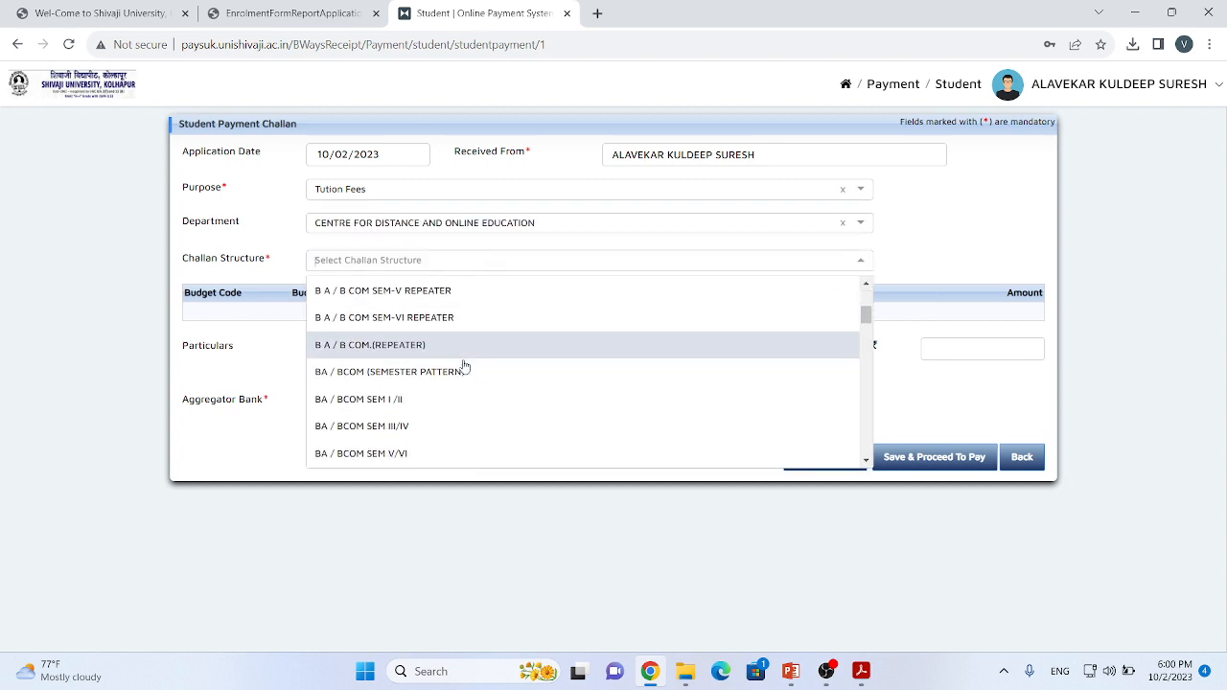
scroll(464, 369, down, 6)
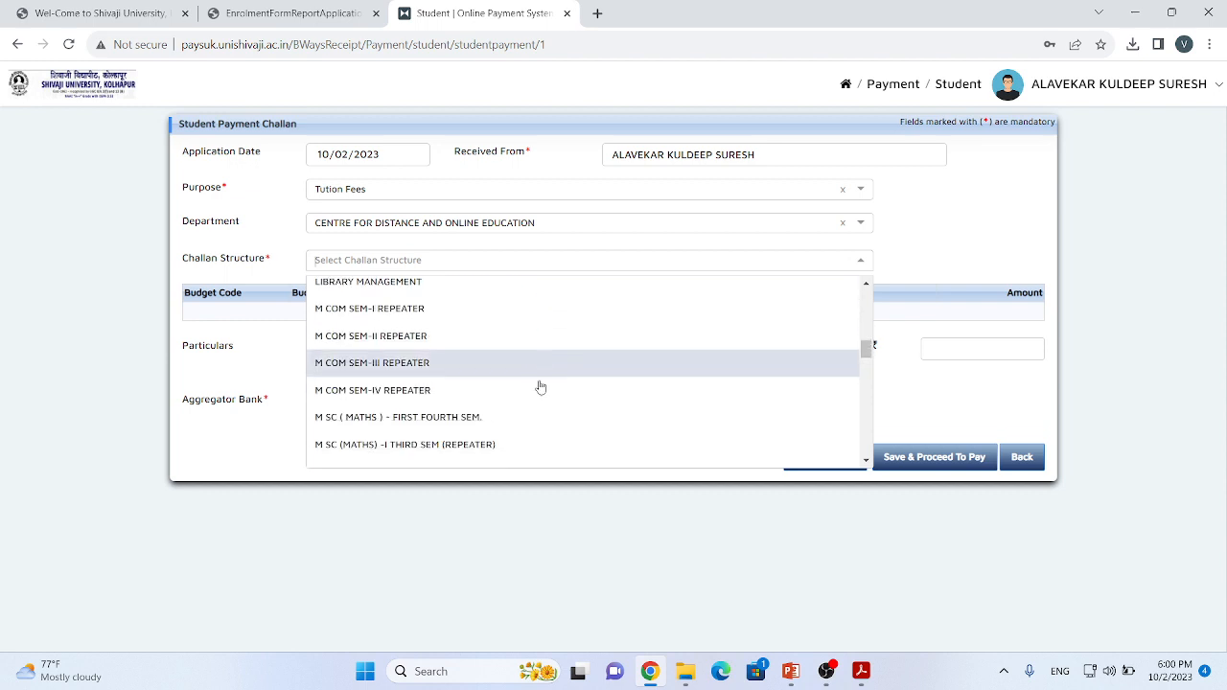
scroll(537, 393, down, 5)
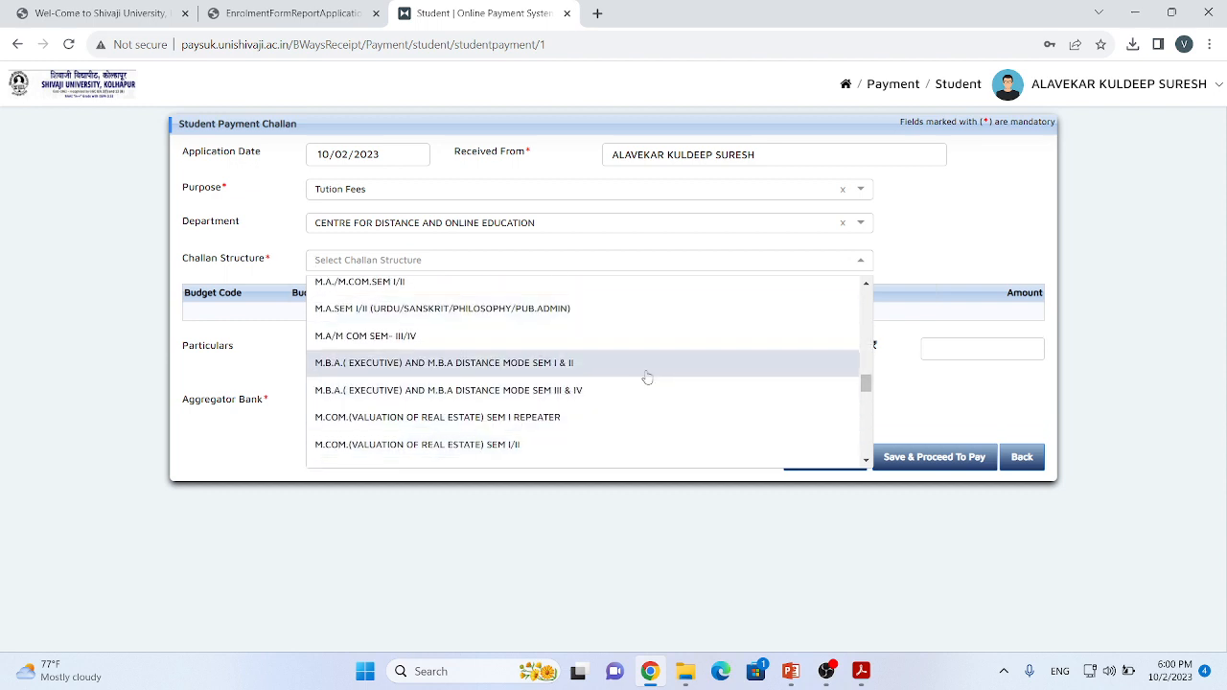
text(mba)
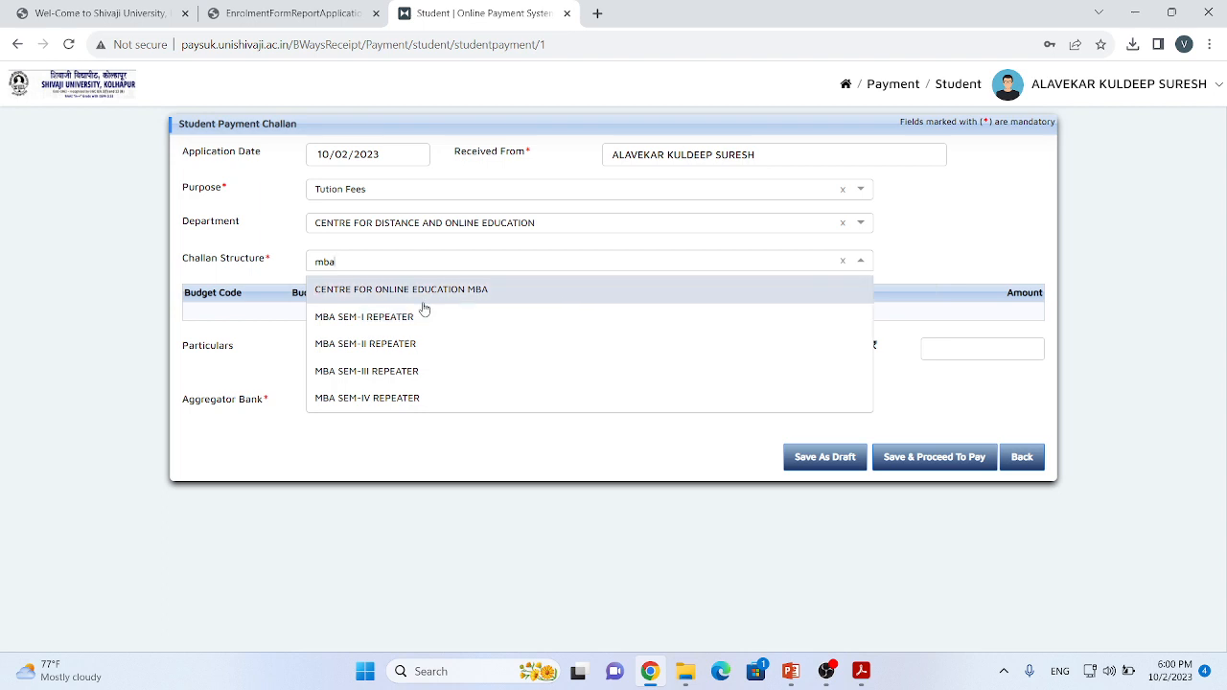
key(BackSpace)
key(BackSpace)
text(aster)
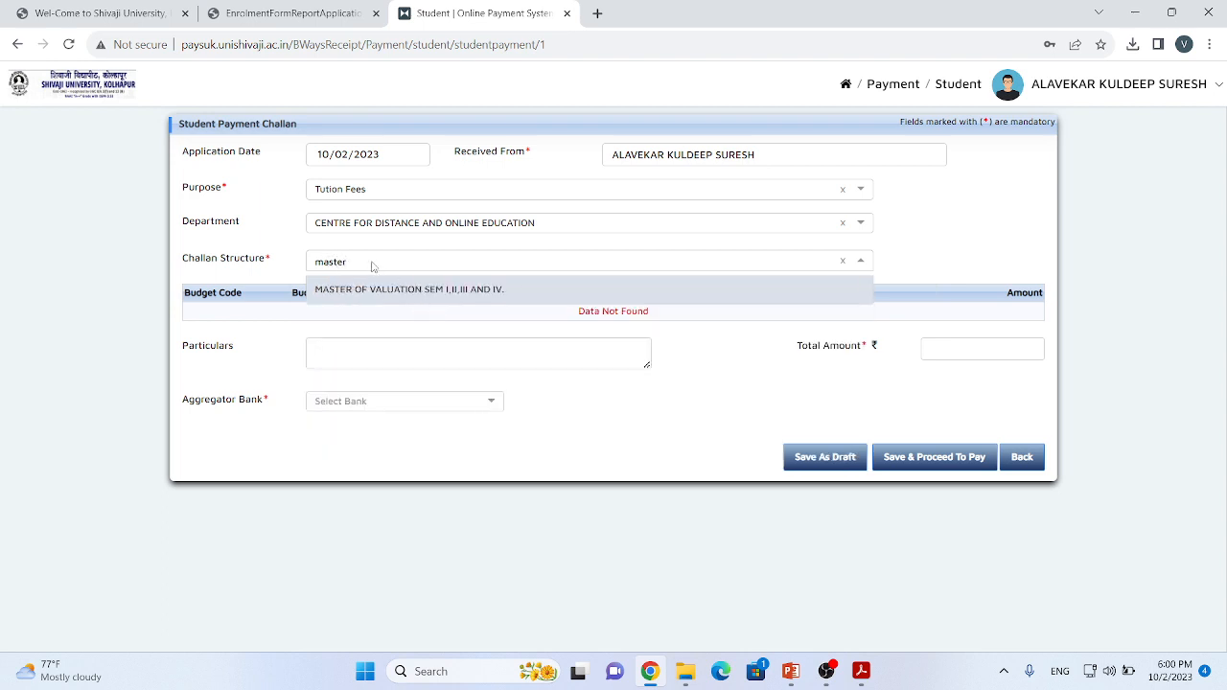
Step: Set the challan structure to M.B.A.( EXECUTIVE) AND M.B.A DISTANCE MODE SEM III & IV
key(BackSpace)
key(BackSpace)
key(BackSpace)
key(BackSpace)
key(BackSpace)
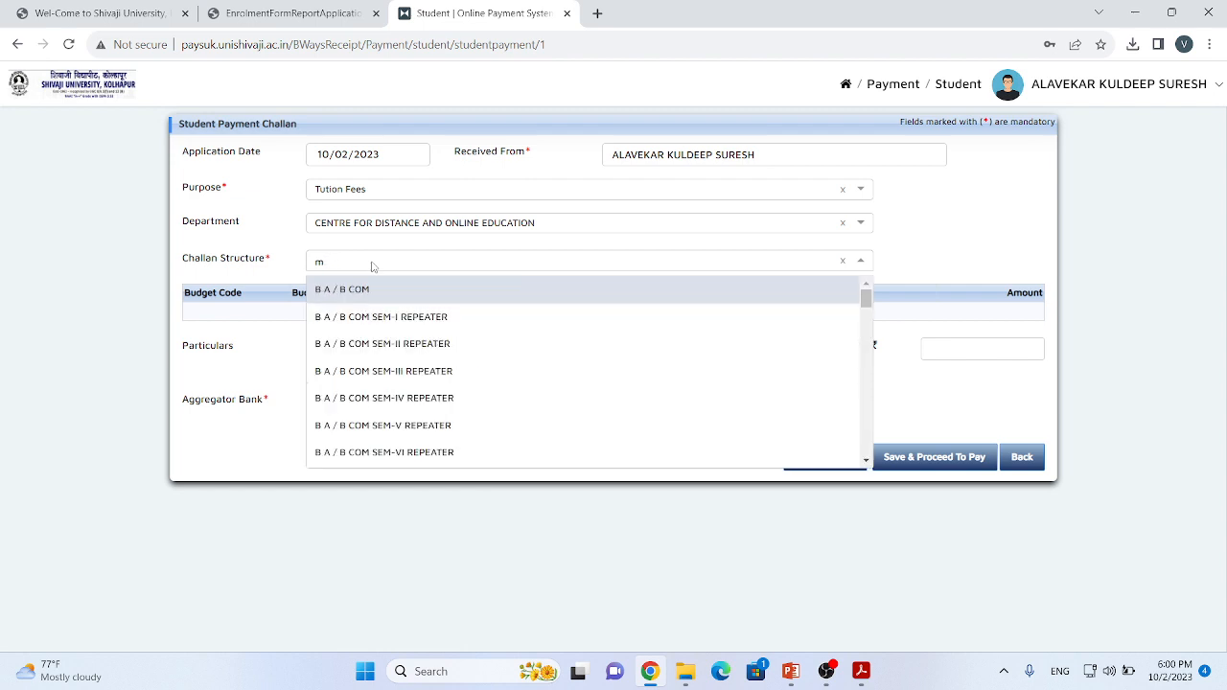
scroll(515, 373, down, 5)
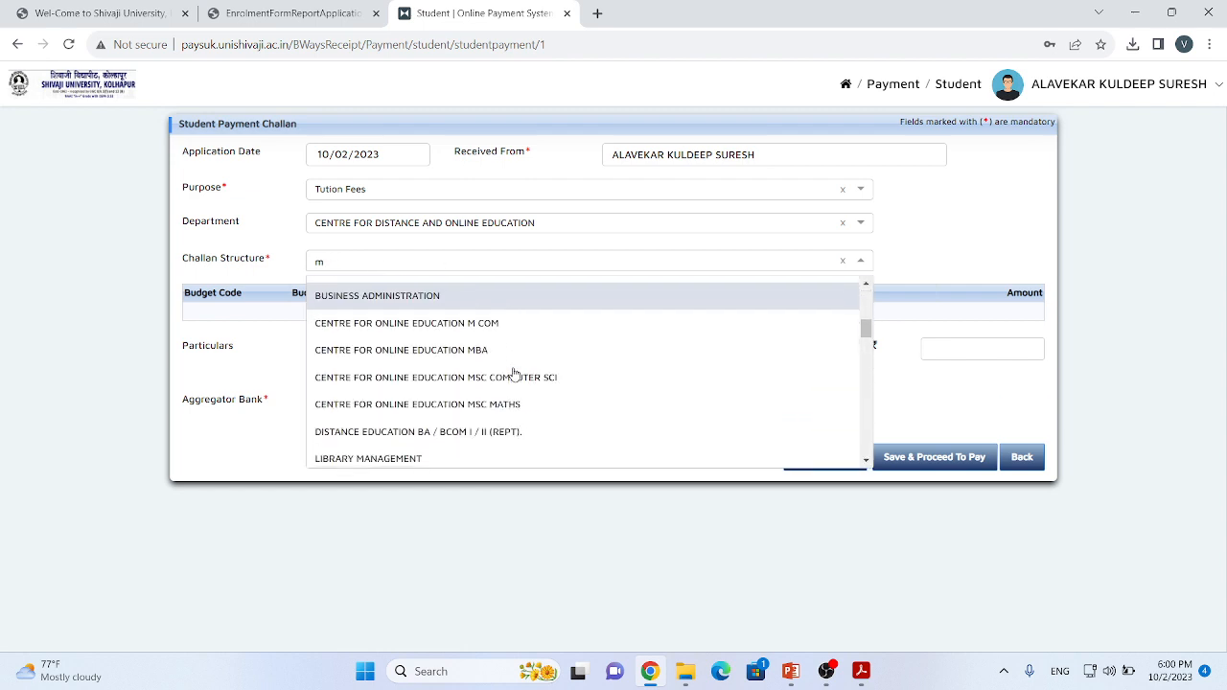
scroll(486, 375, down, 5)
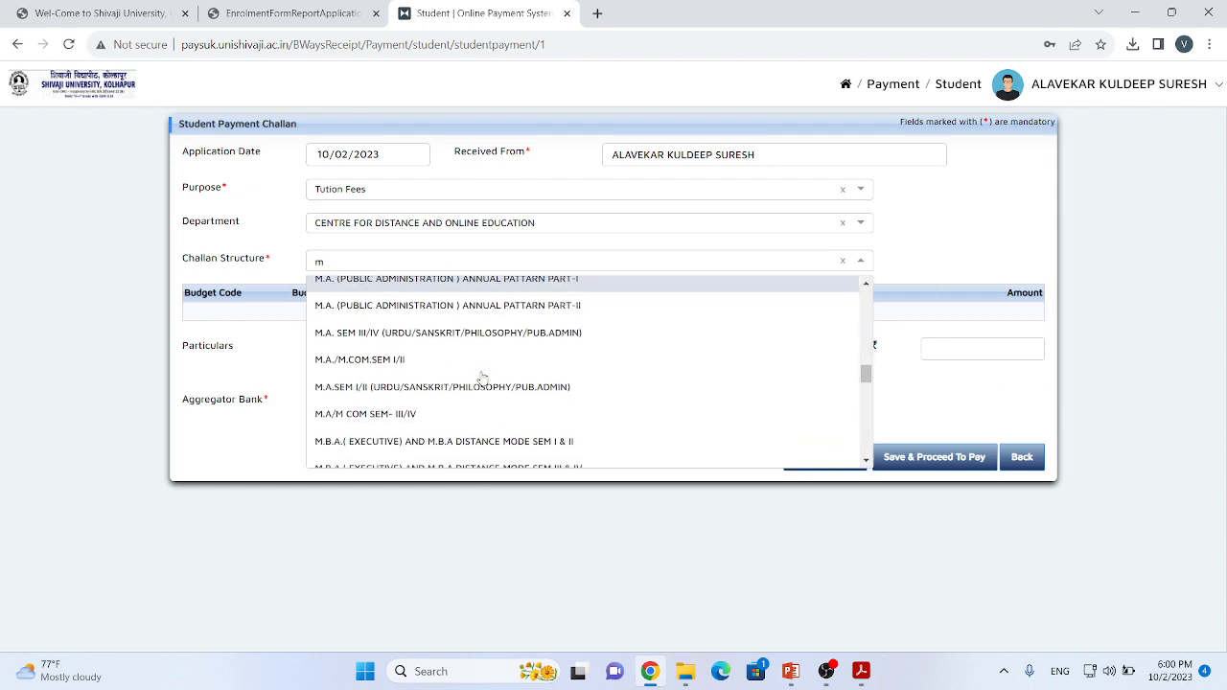
scroll(479, 450, down, 3)
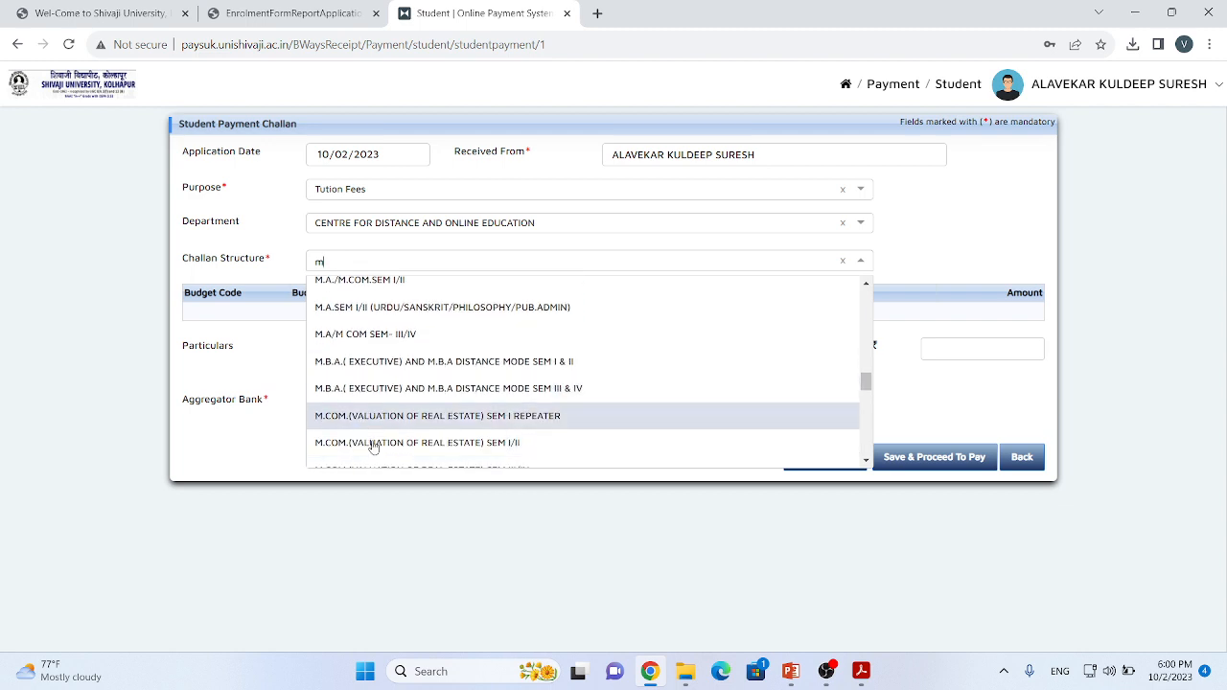
click(484, 393)
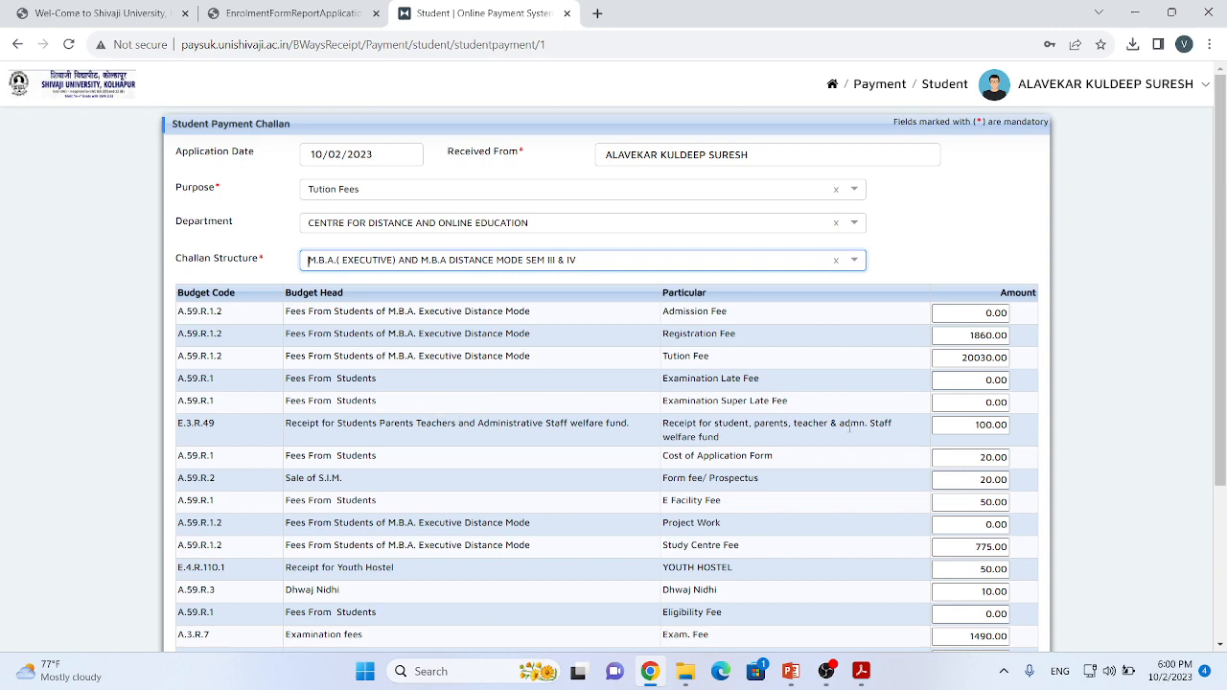
Step: Change the challan's Exam. Fee amount to 1865 and its Avishkar fee amount to 0
scroll(888, 405, down, 2)
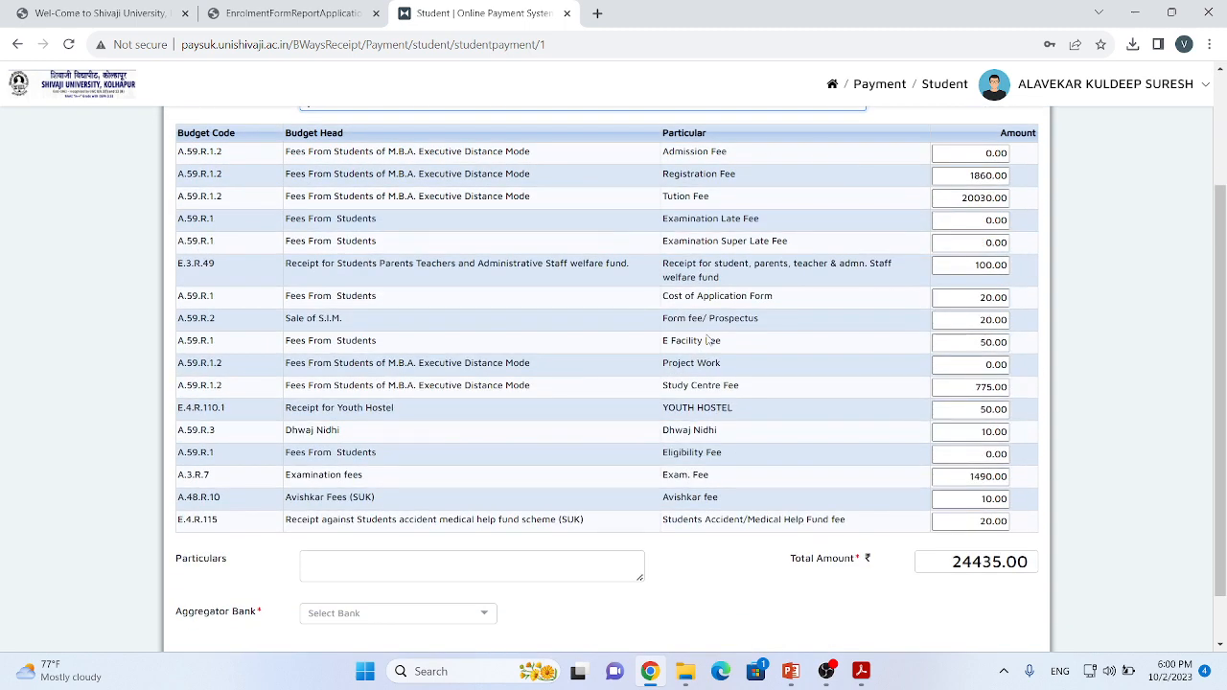
scroll(707, 340, up, 1)
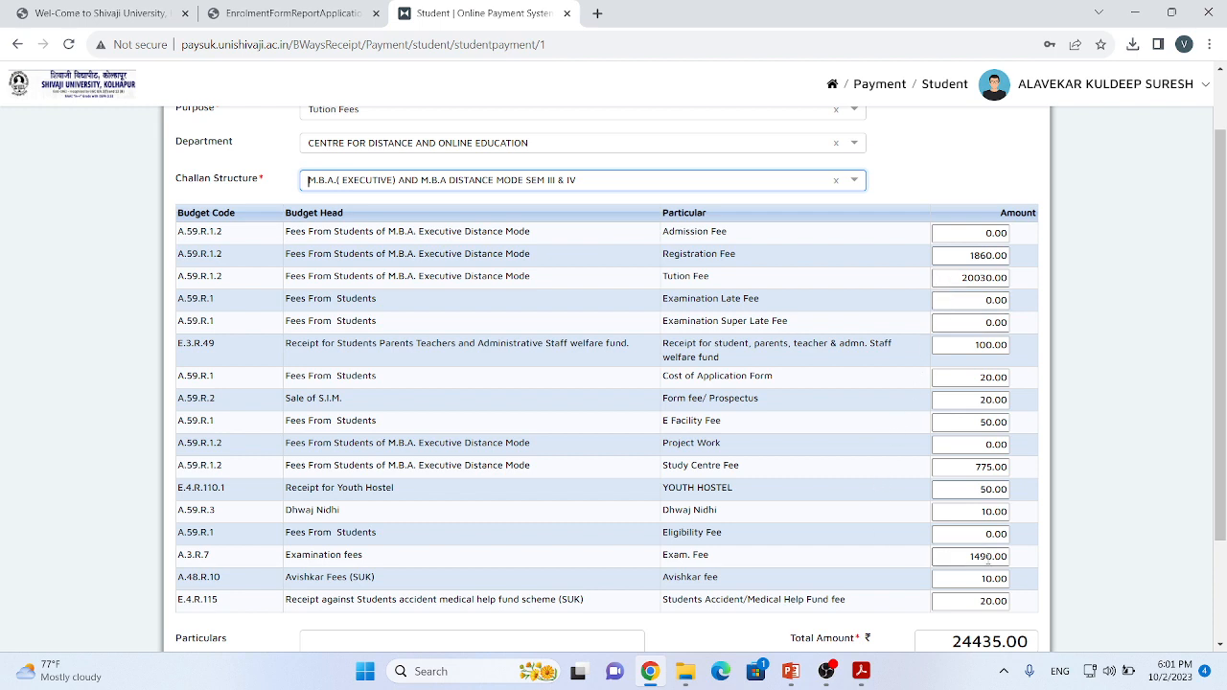
double_click(984, 556)
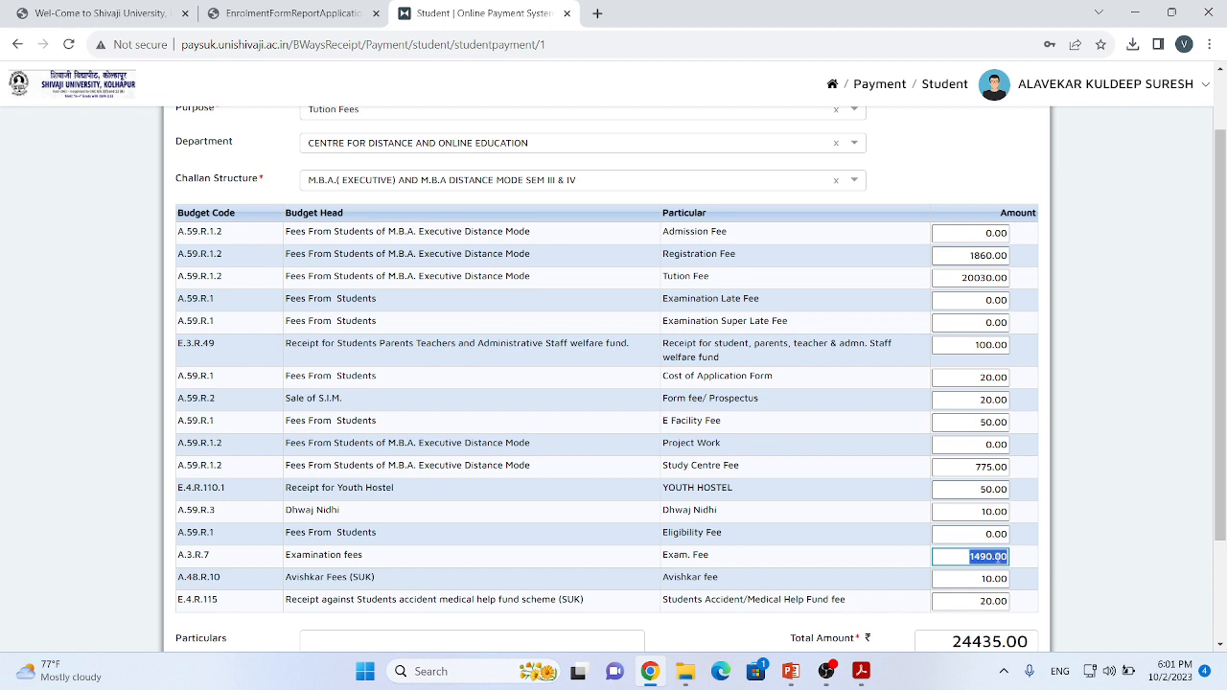
text(1865)
scroll(966, 556, down, 3)
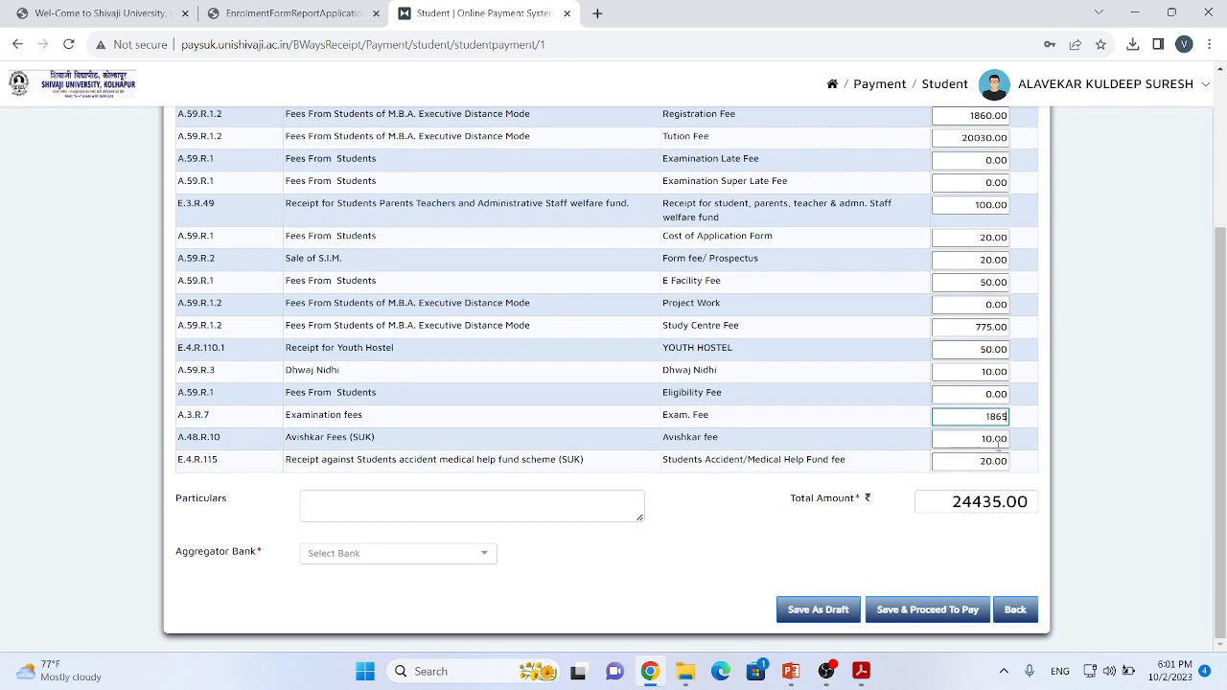
click(997, 439)
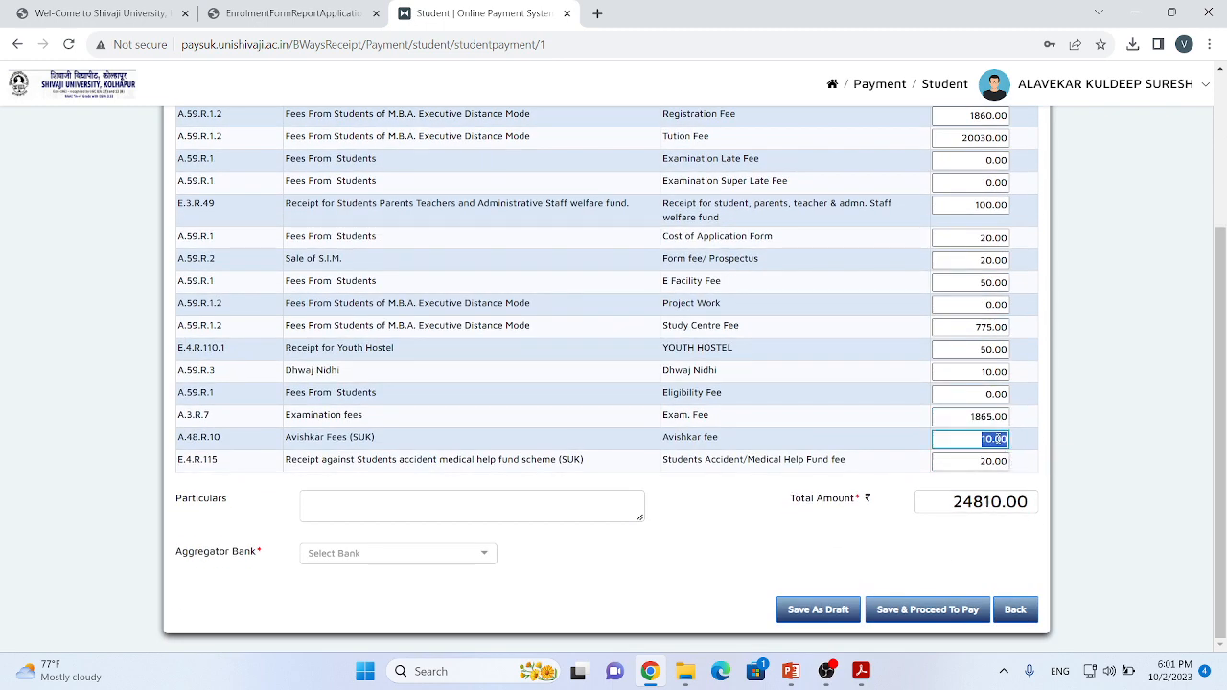
text(0)
click(906, 560)
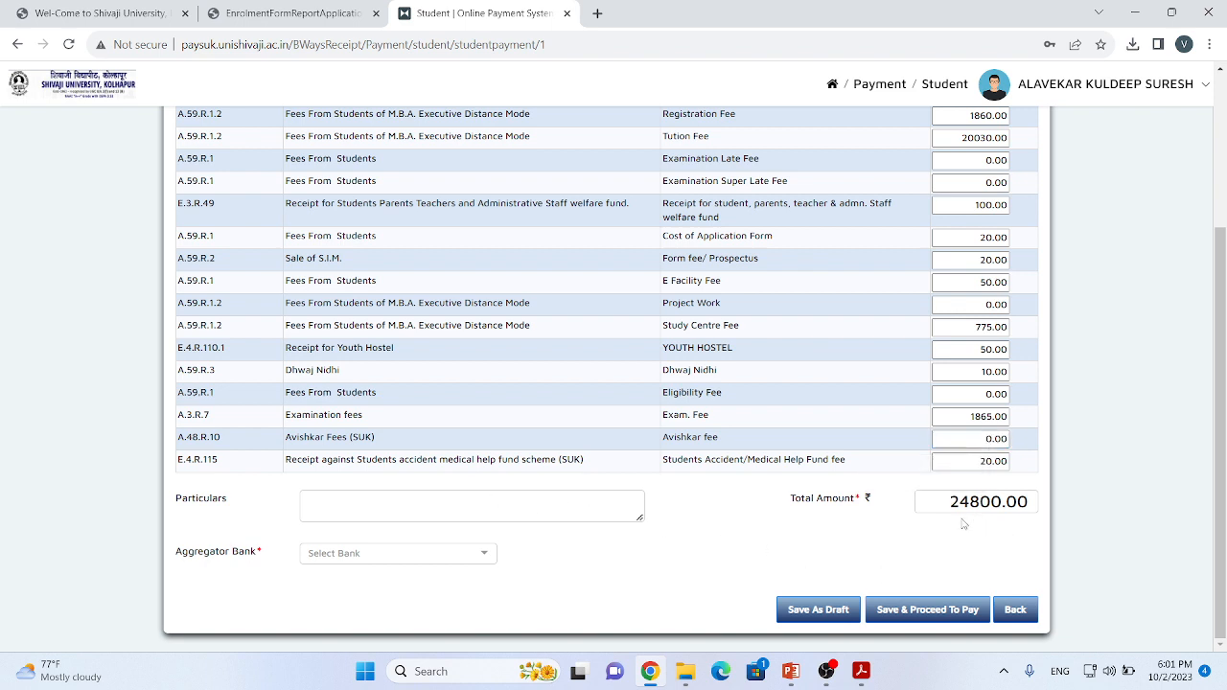
Step: Enter "Admission to second year MBA with ATKT" as the challan's particulars
click(357, 506)
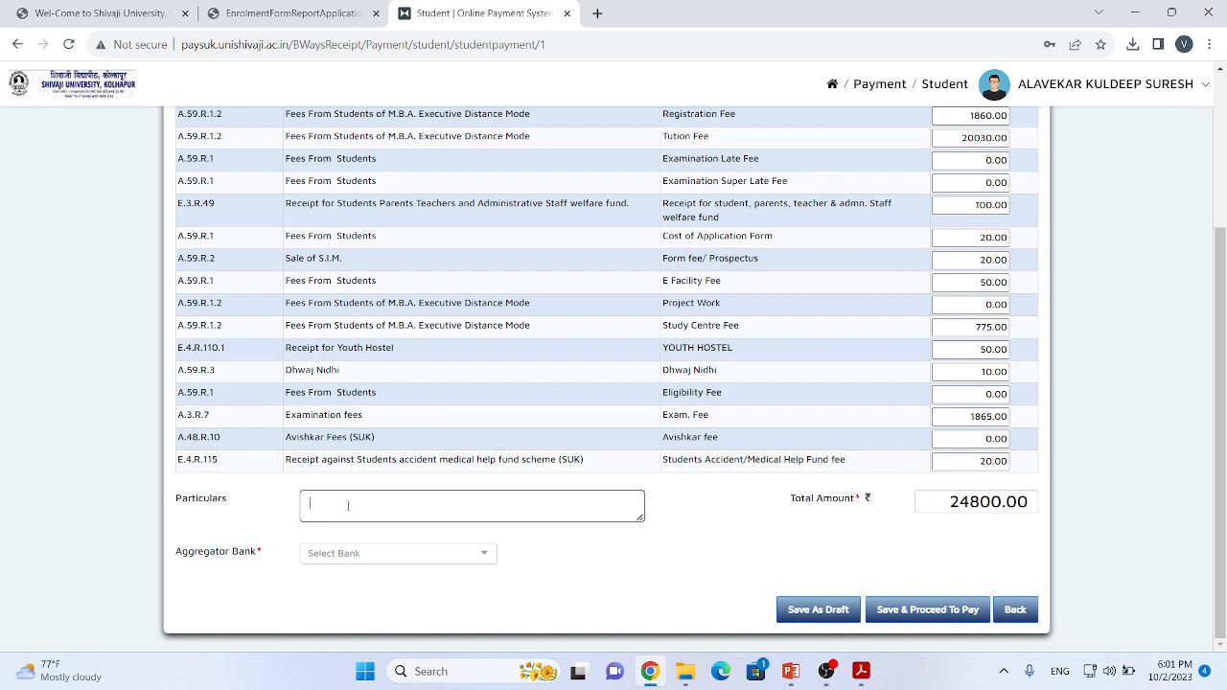
text(Admission to second year MBA)
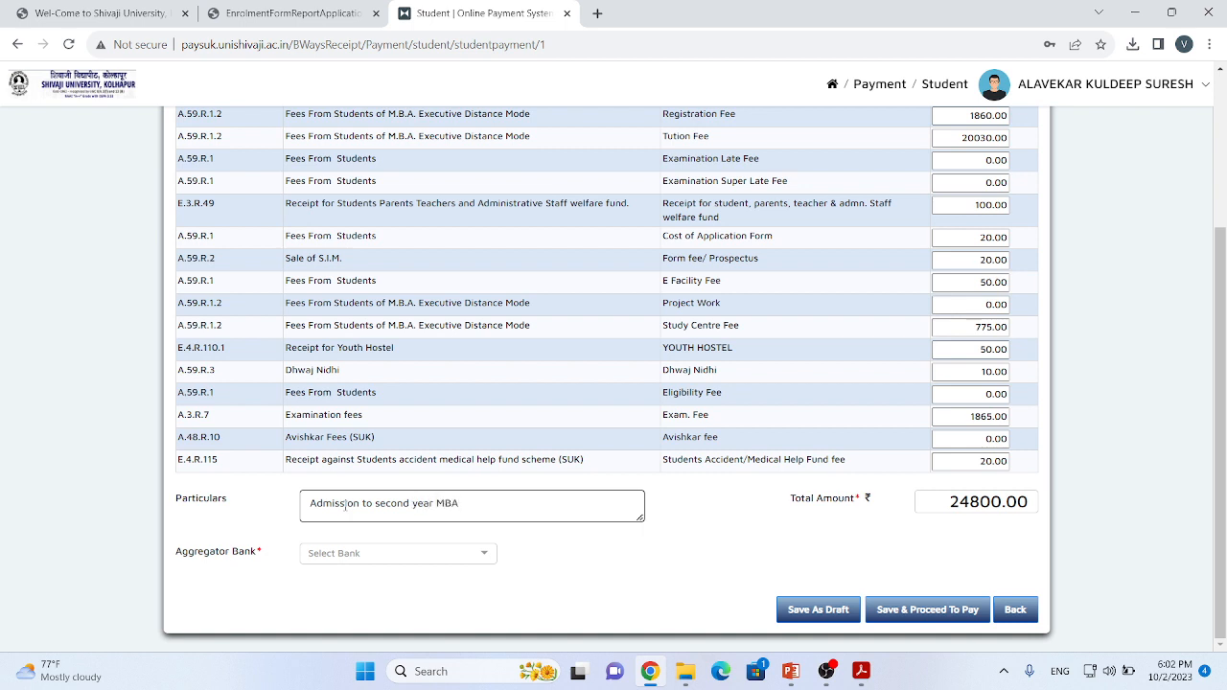
text( with ATKT)
Step: Save the challan and try to pay with Axis Bank as the aggregator bank, returning to the payment dashboard
click(355, 556)
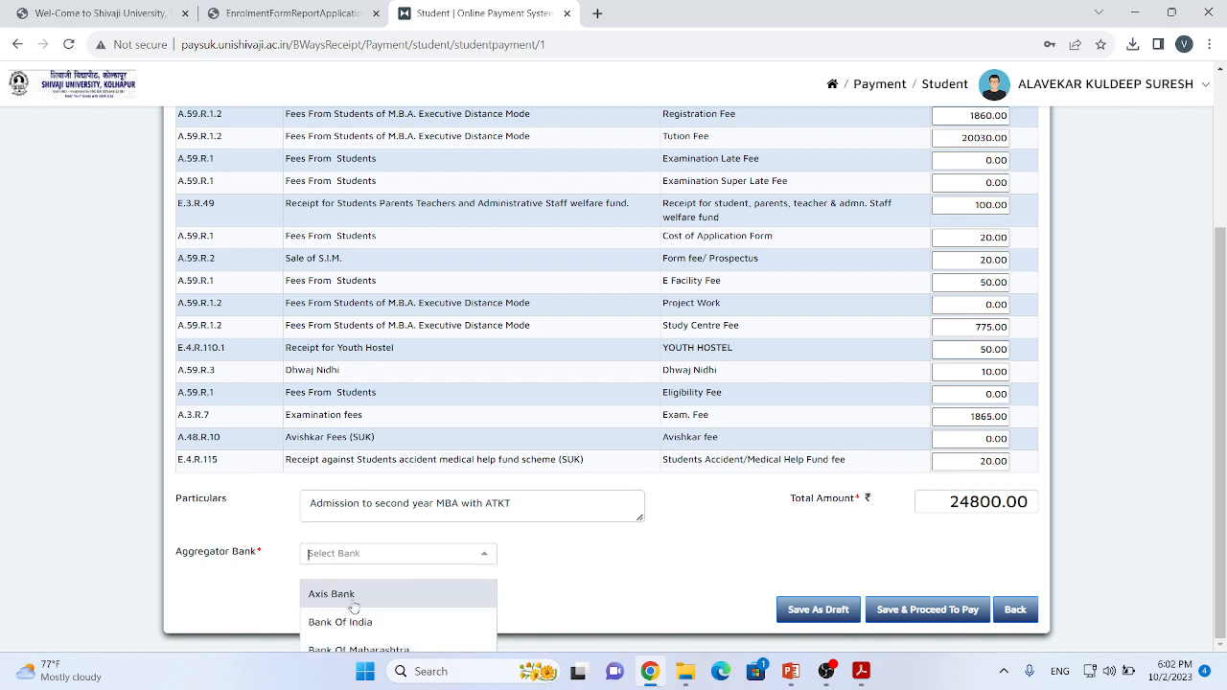
click(374, 594)
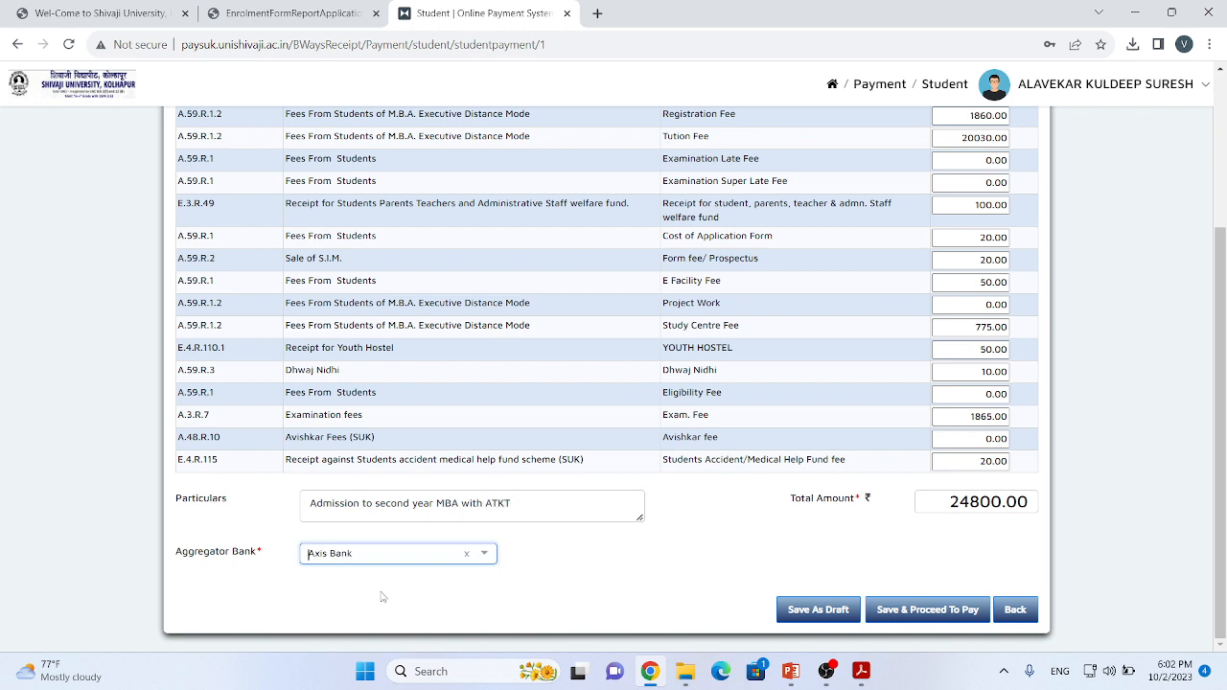
click(920, 614)
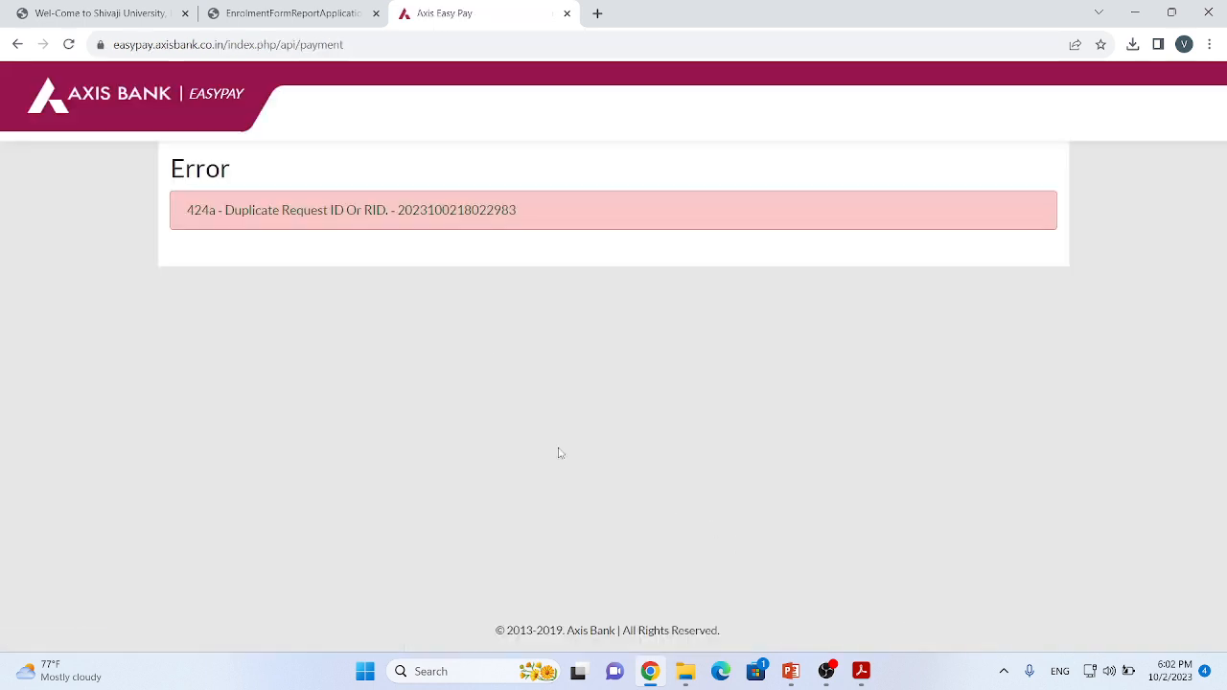
click(17, 46)
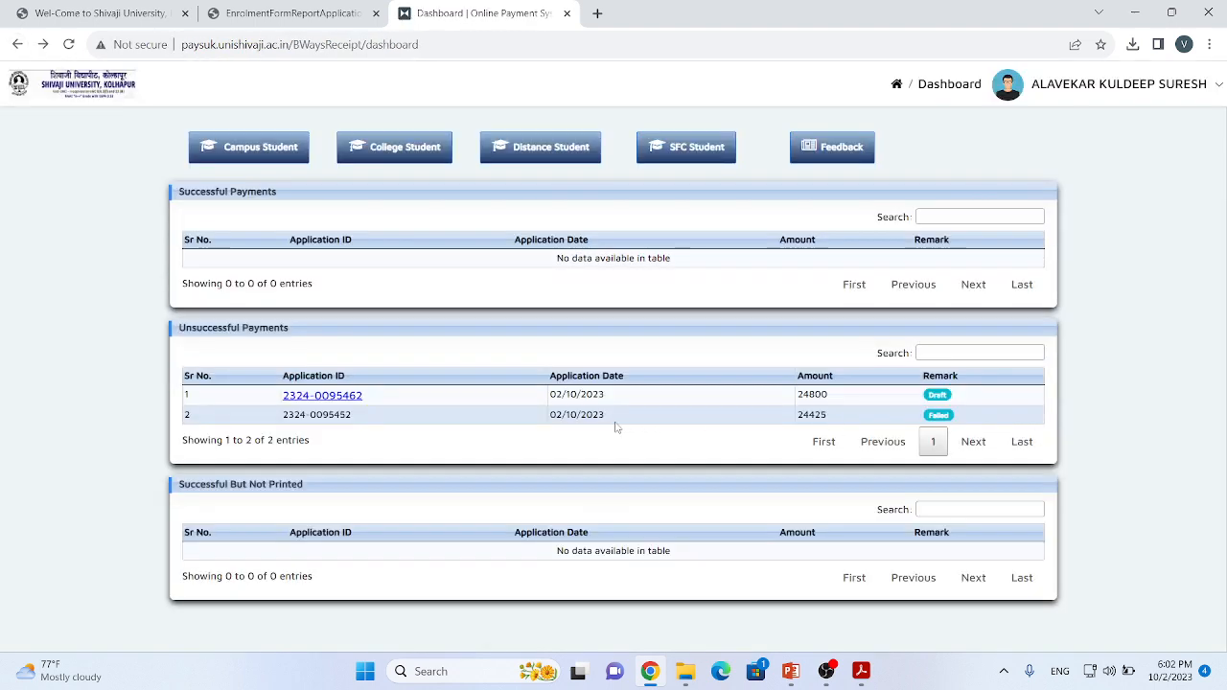